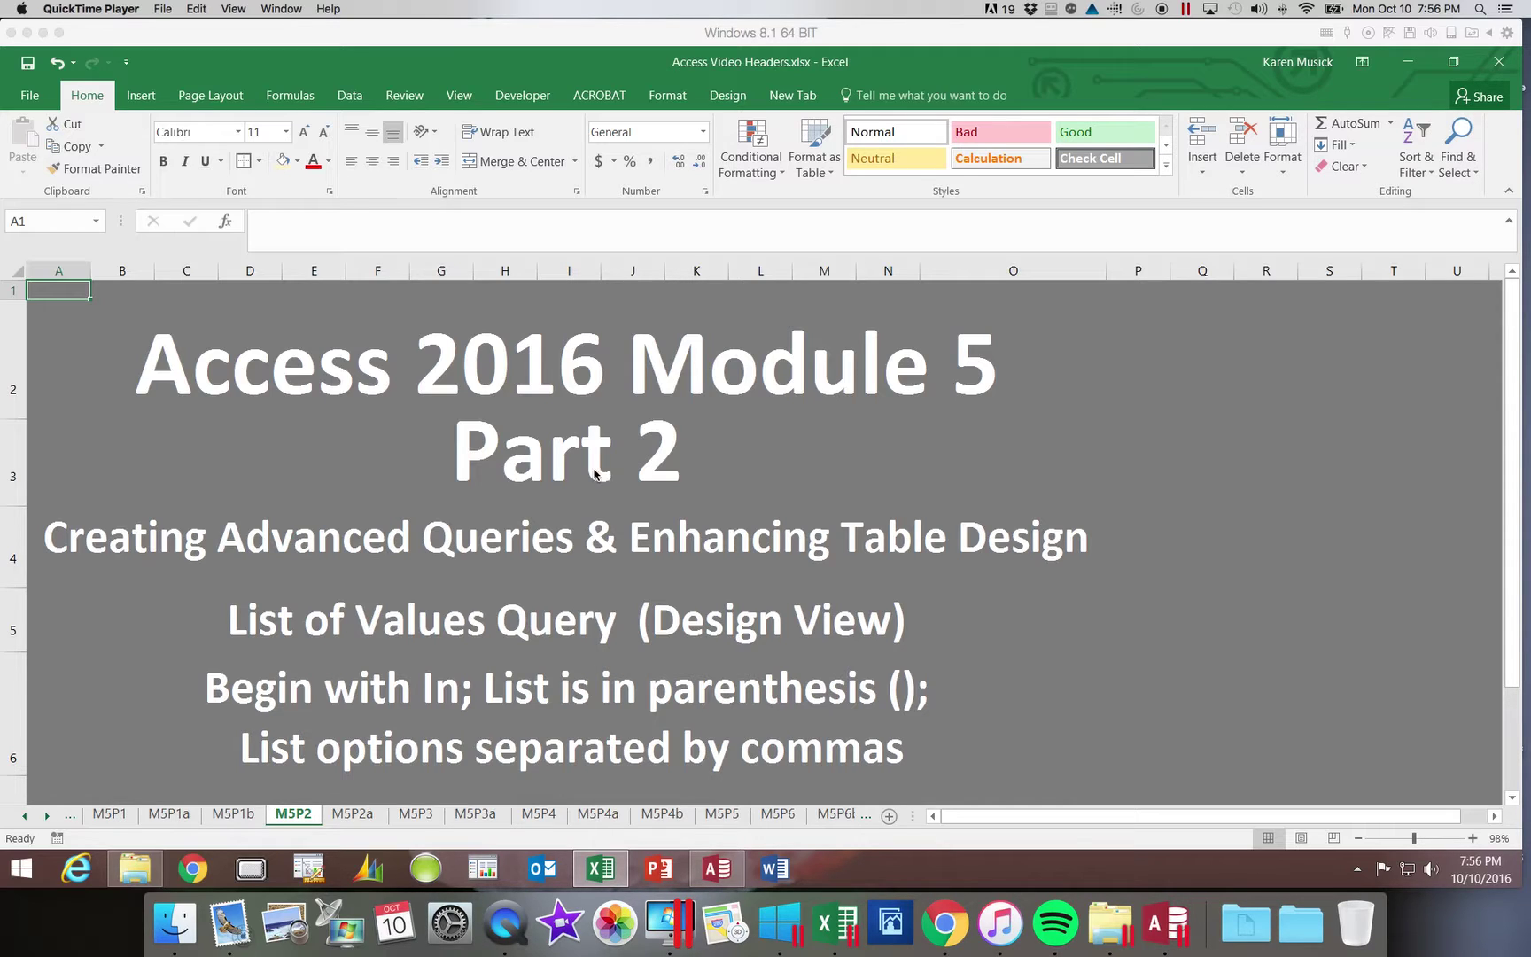
pyautogui.click(364, 819)
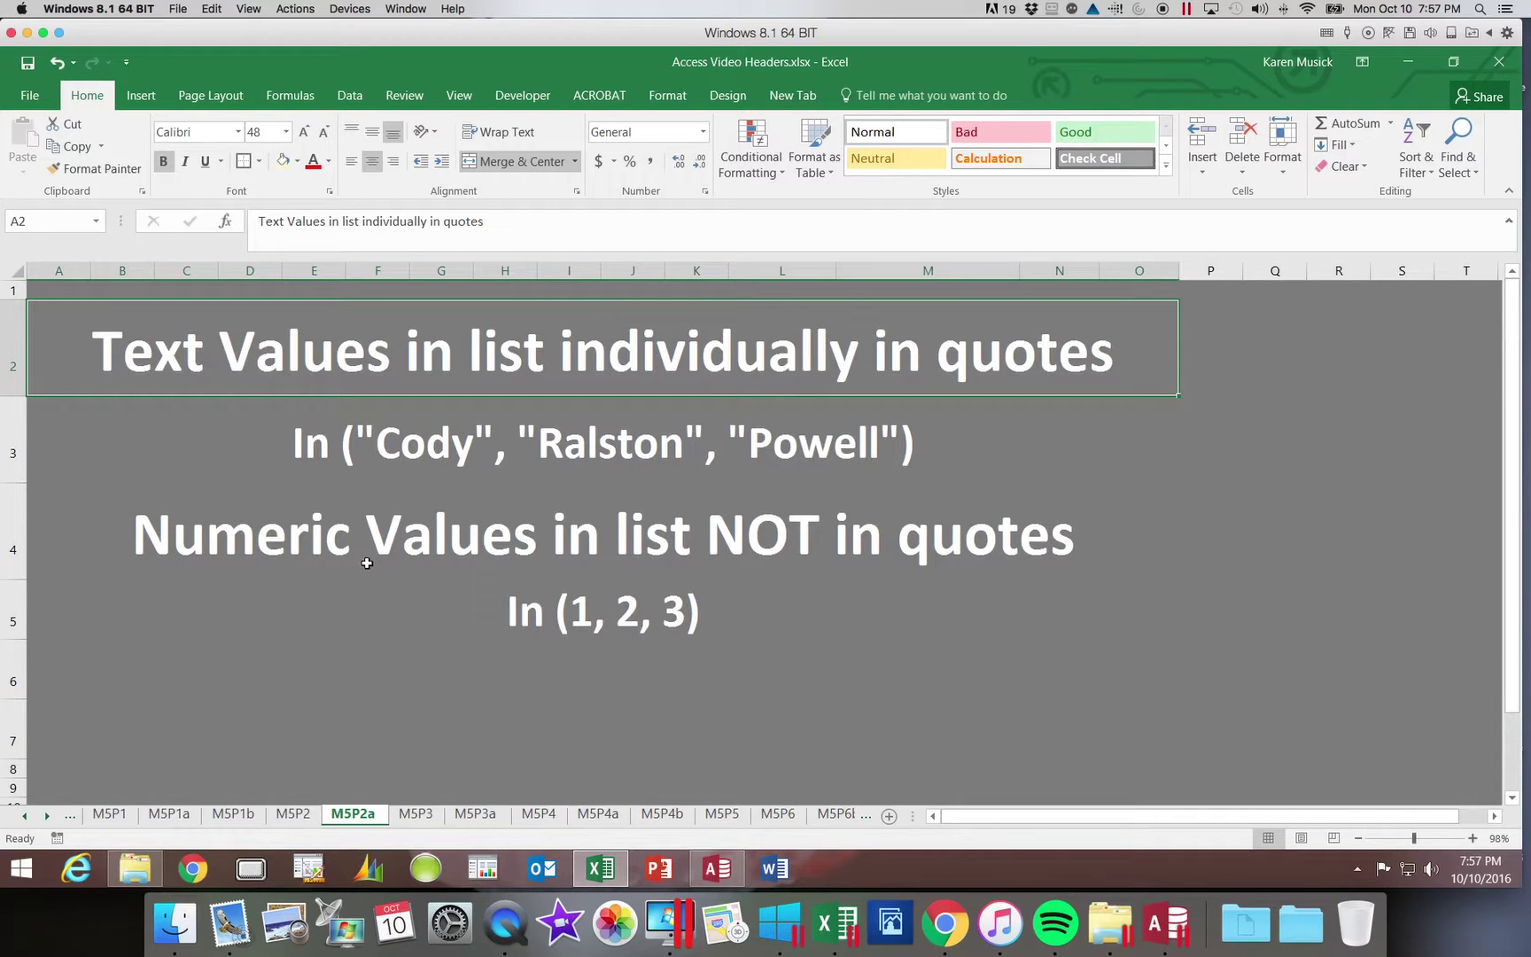
pyautogui.hscroll(2, 622, 551)
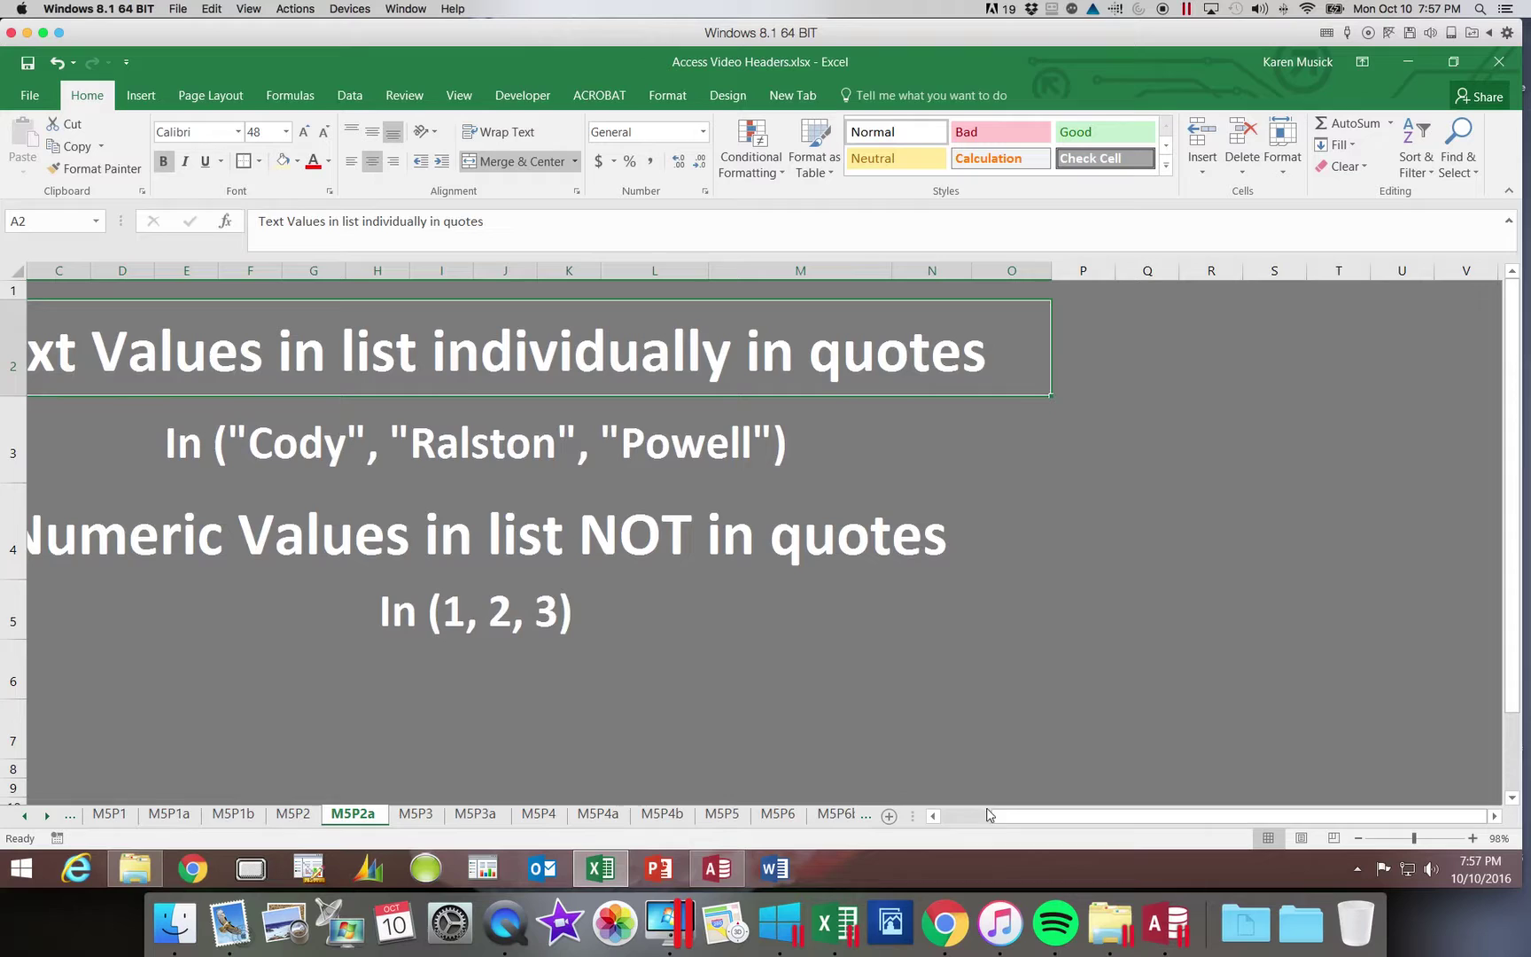
pyautogui.moveTo(993, 816); pyautogui.dragTo(917, 817)
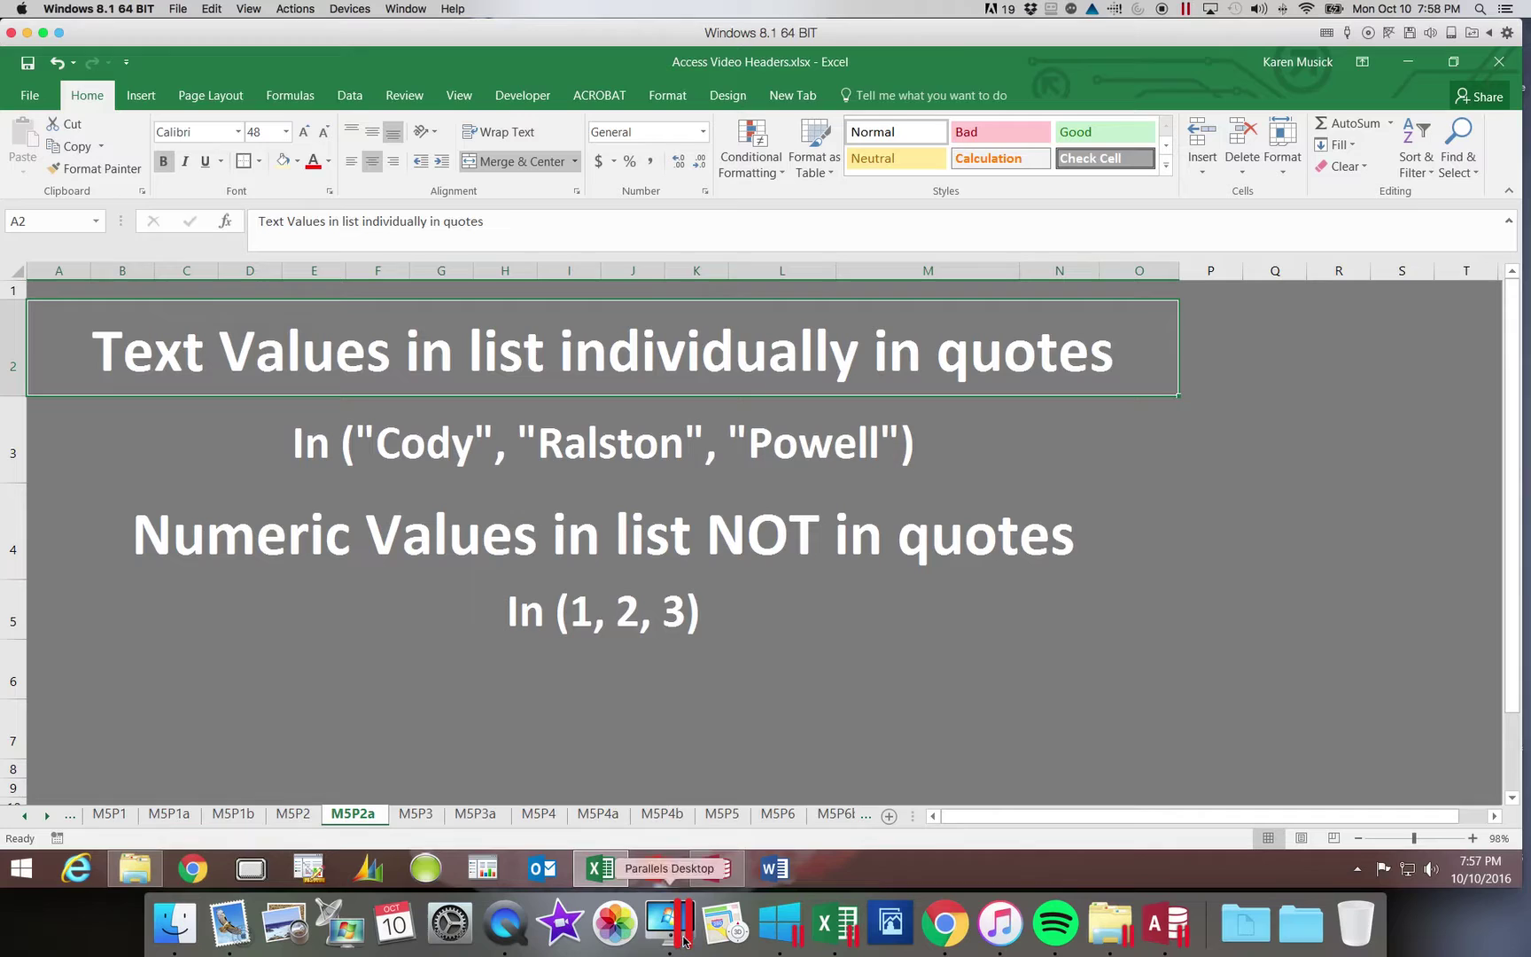
# Bring the CareCenter database forward and start a blank query in Design view.
pyautogui.moveTo(721, 868)
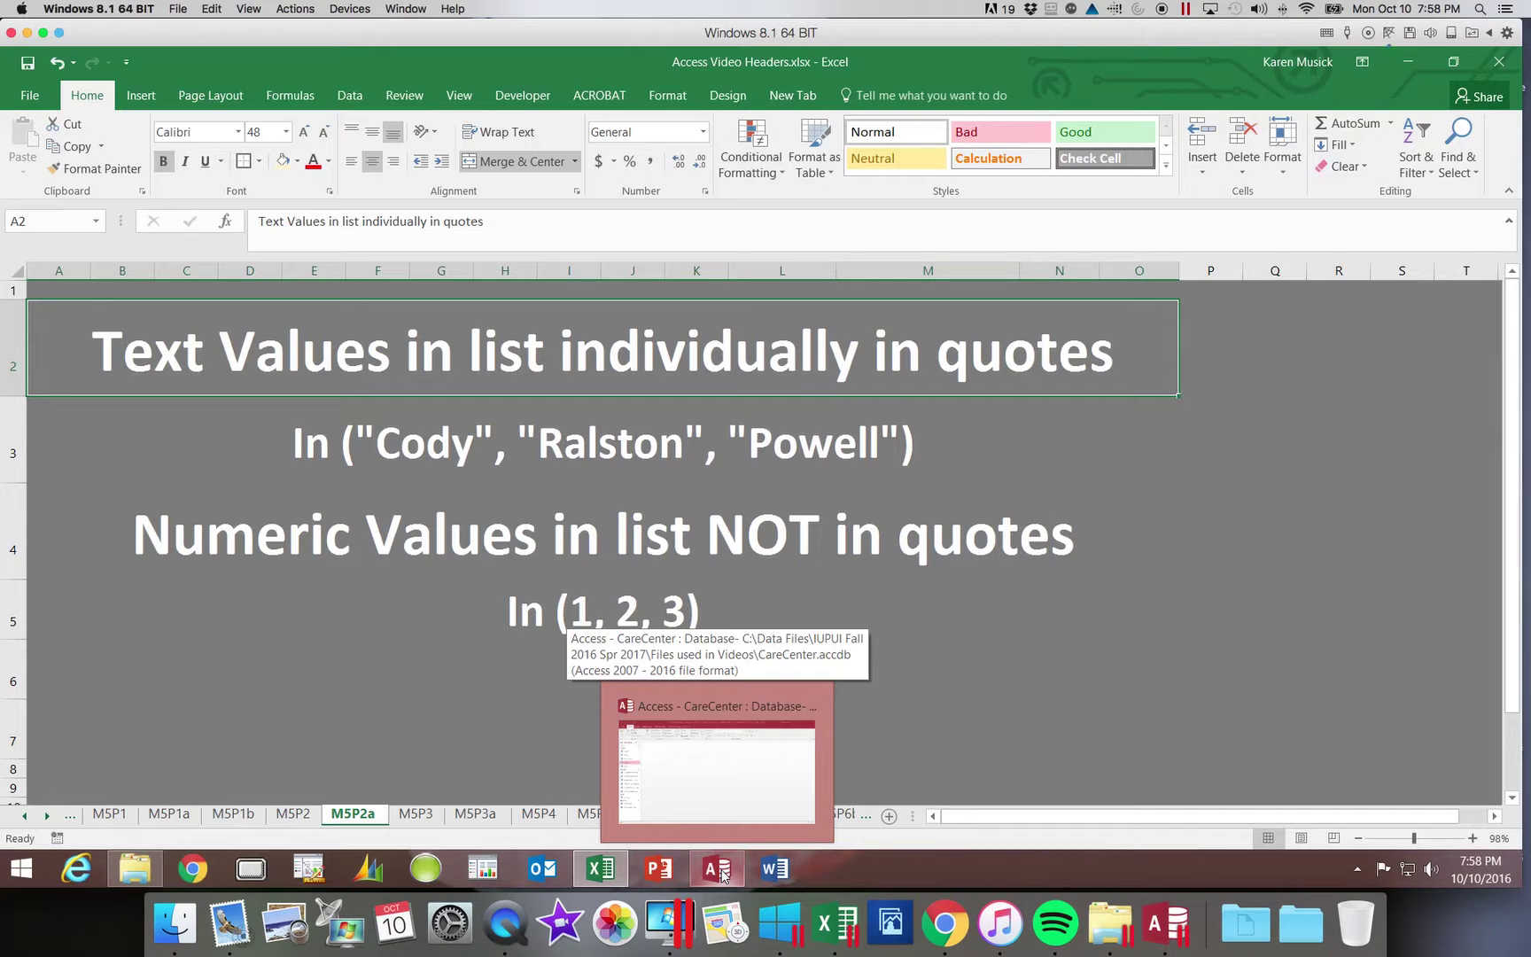
pyautogui.click(723, 874)
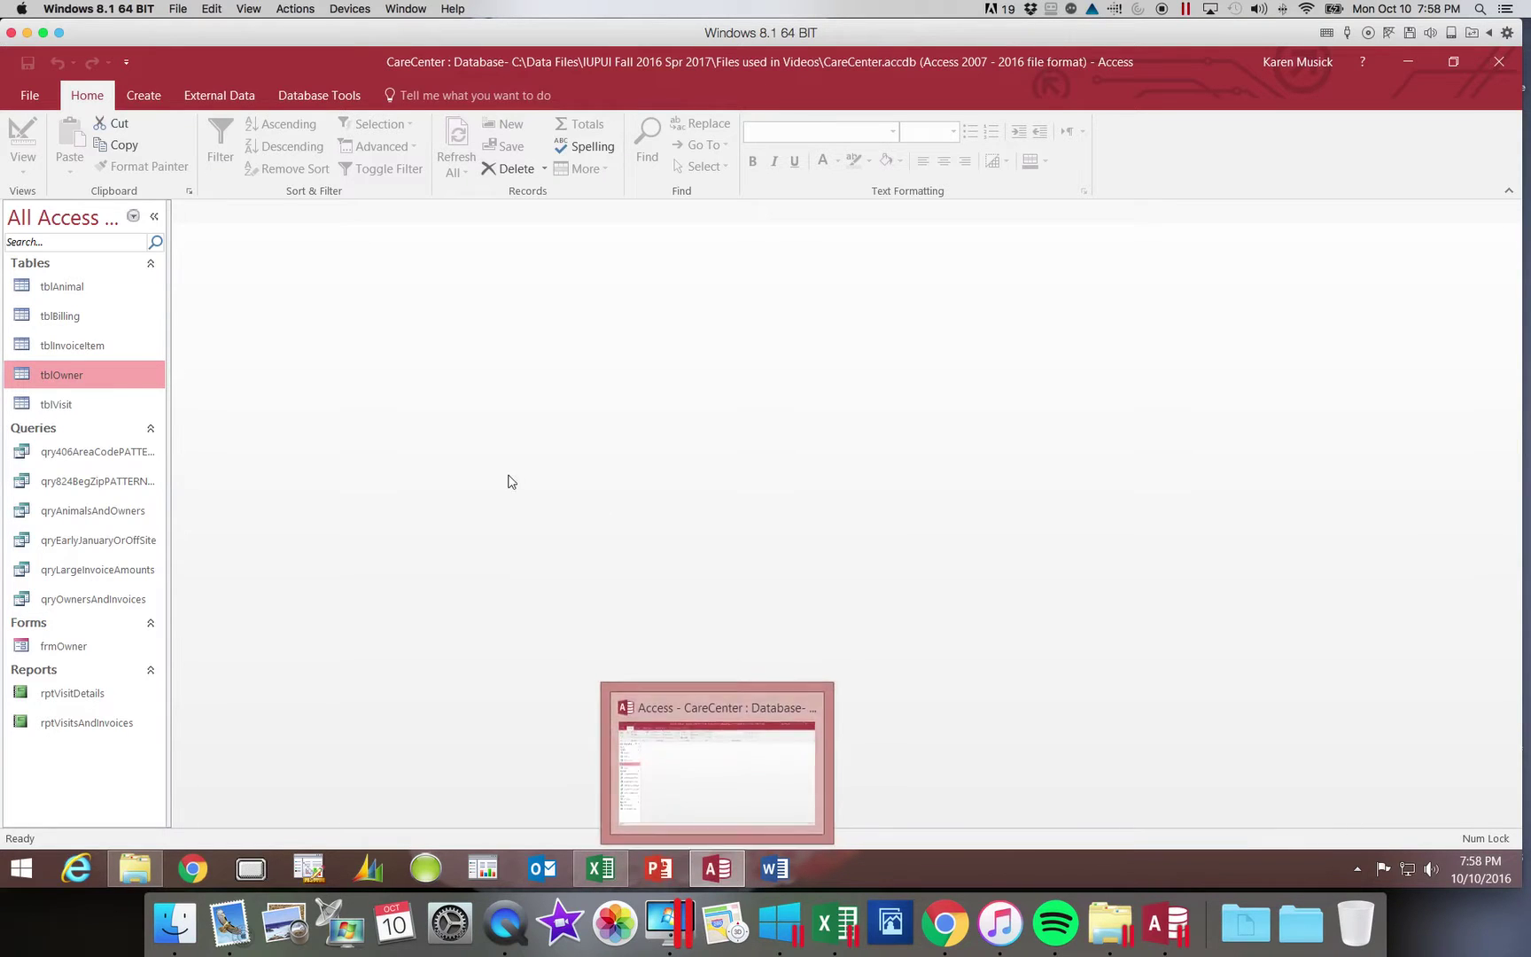
pyautogui.click(150, 98)
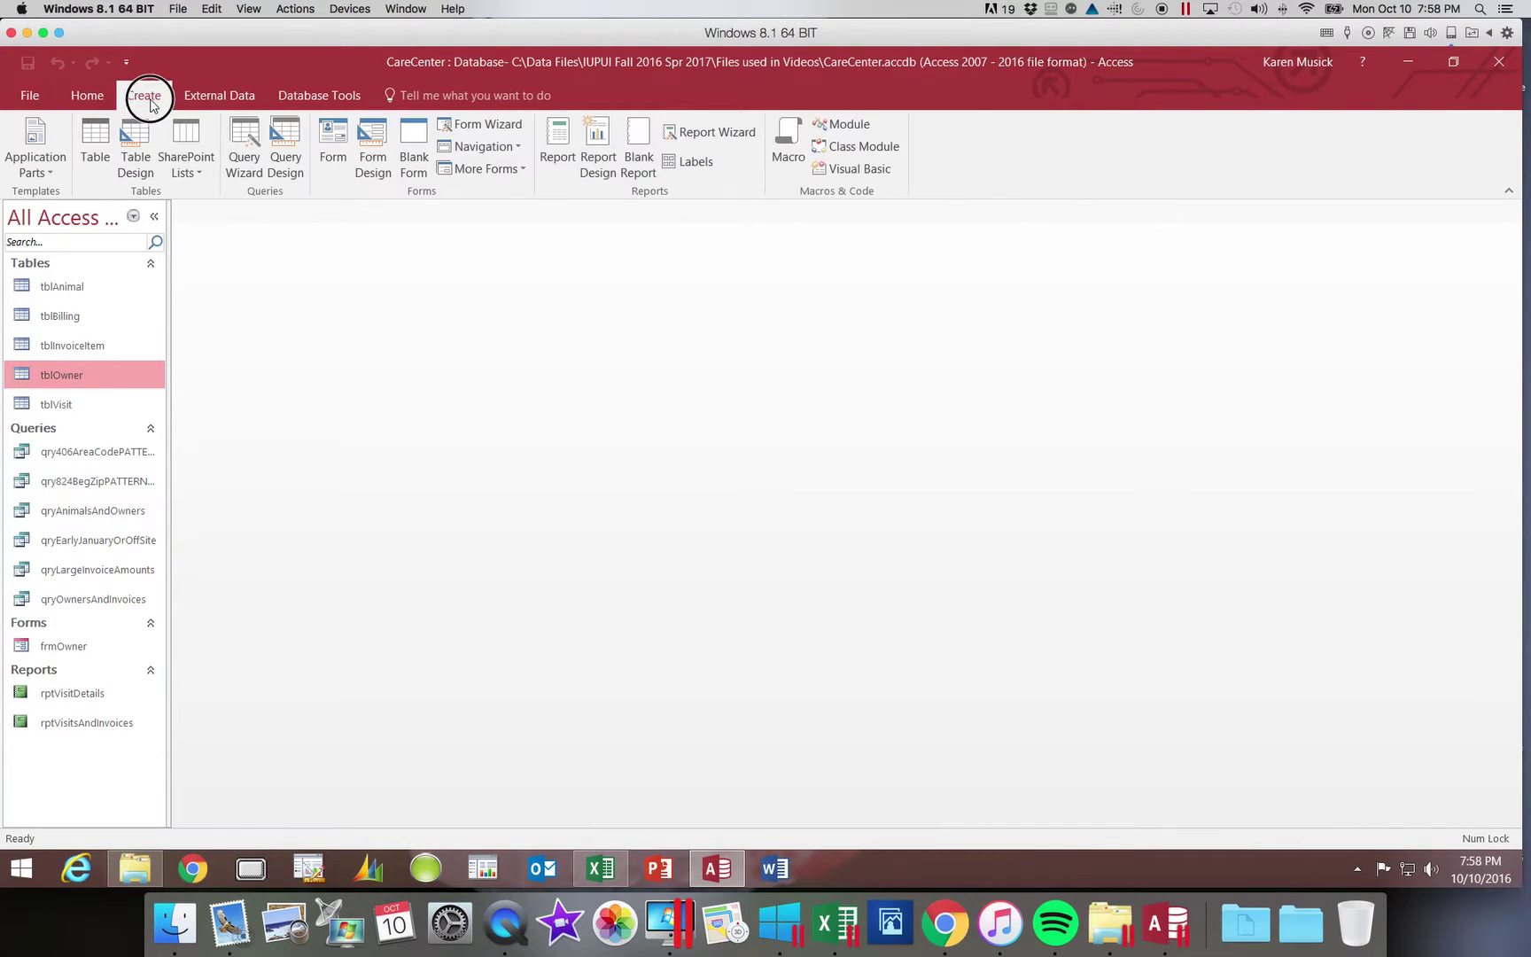
pyautogui.click(284, 167)
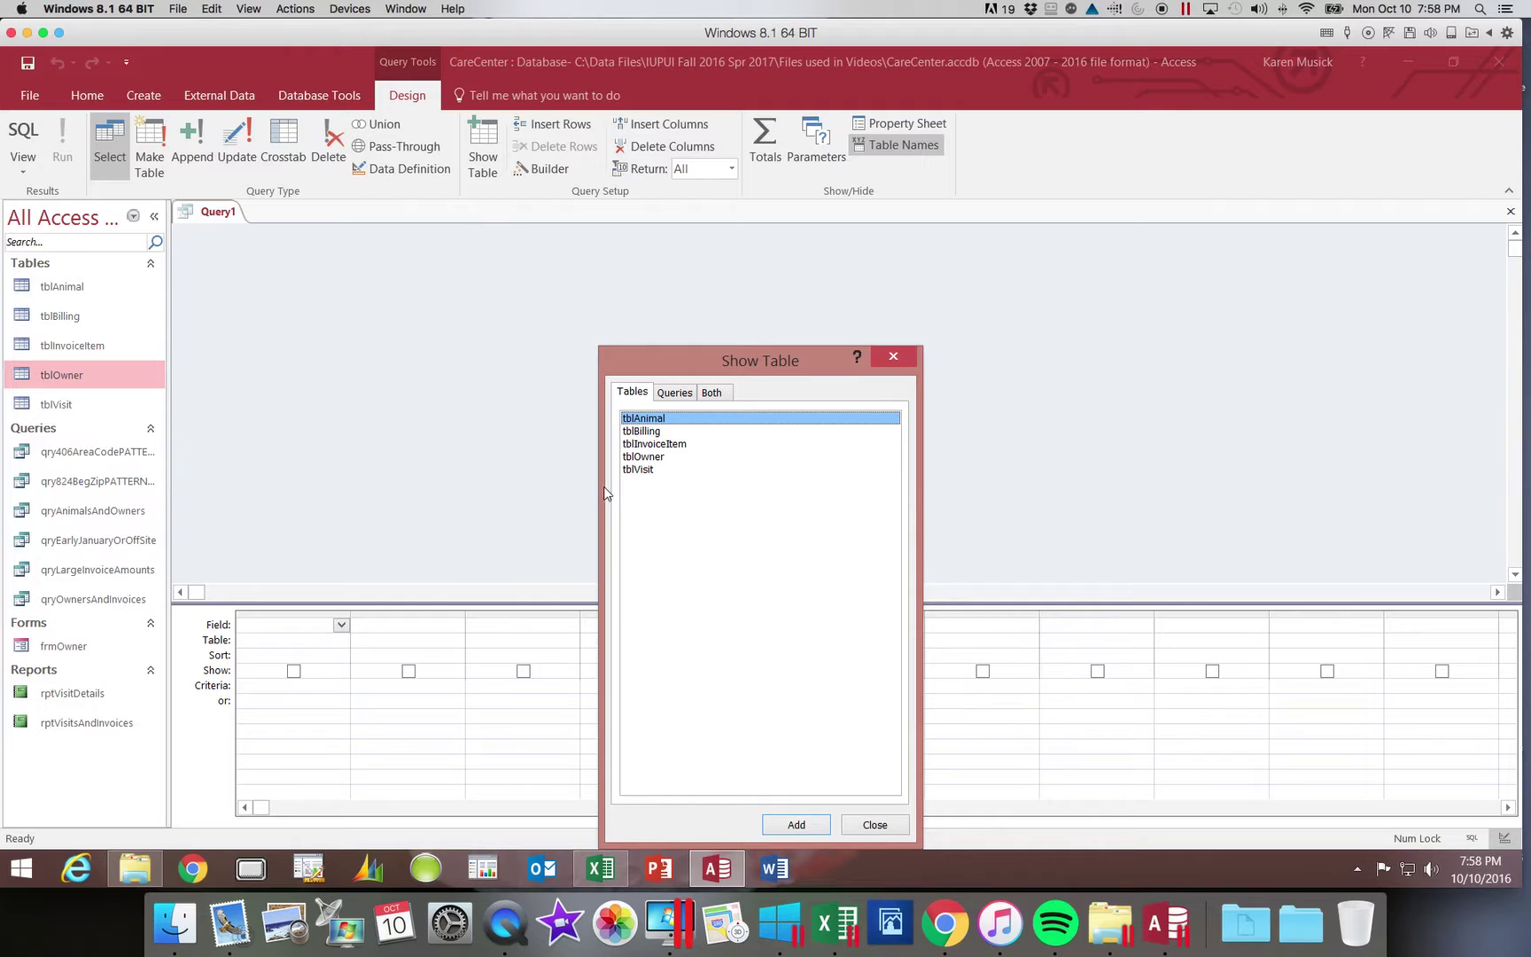
# Add the tblOwner table to the query and close Show Table.
pyautogui.click(660, 456)
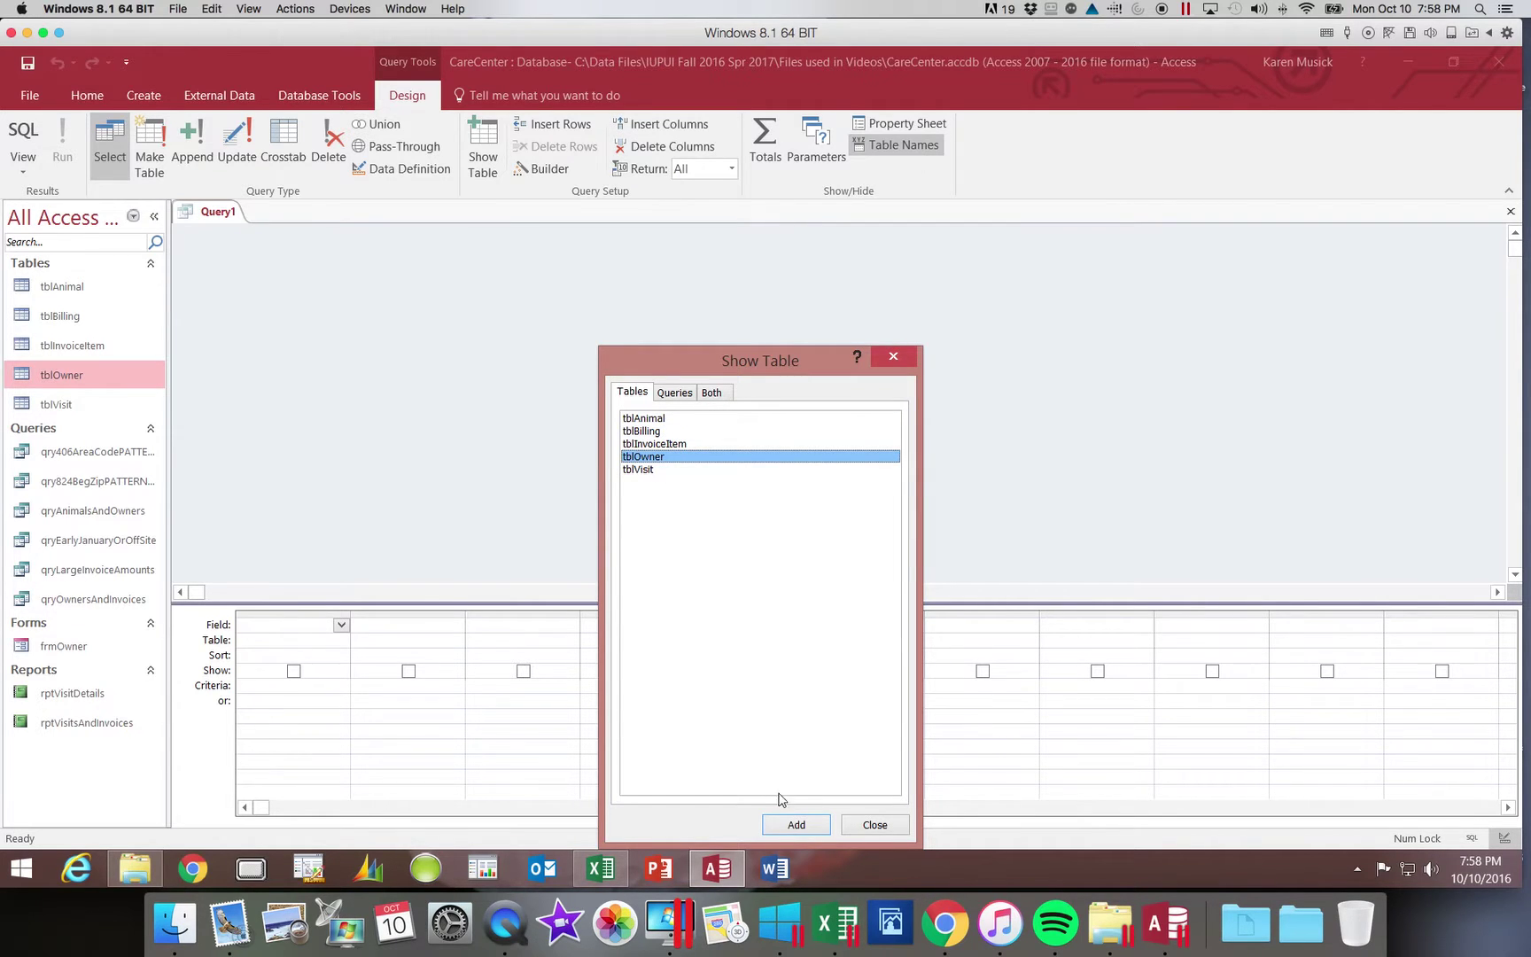
pyautogui.click(786, 824)
pyautogui.click(857, 825)
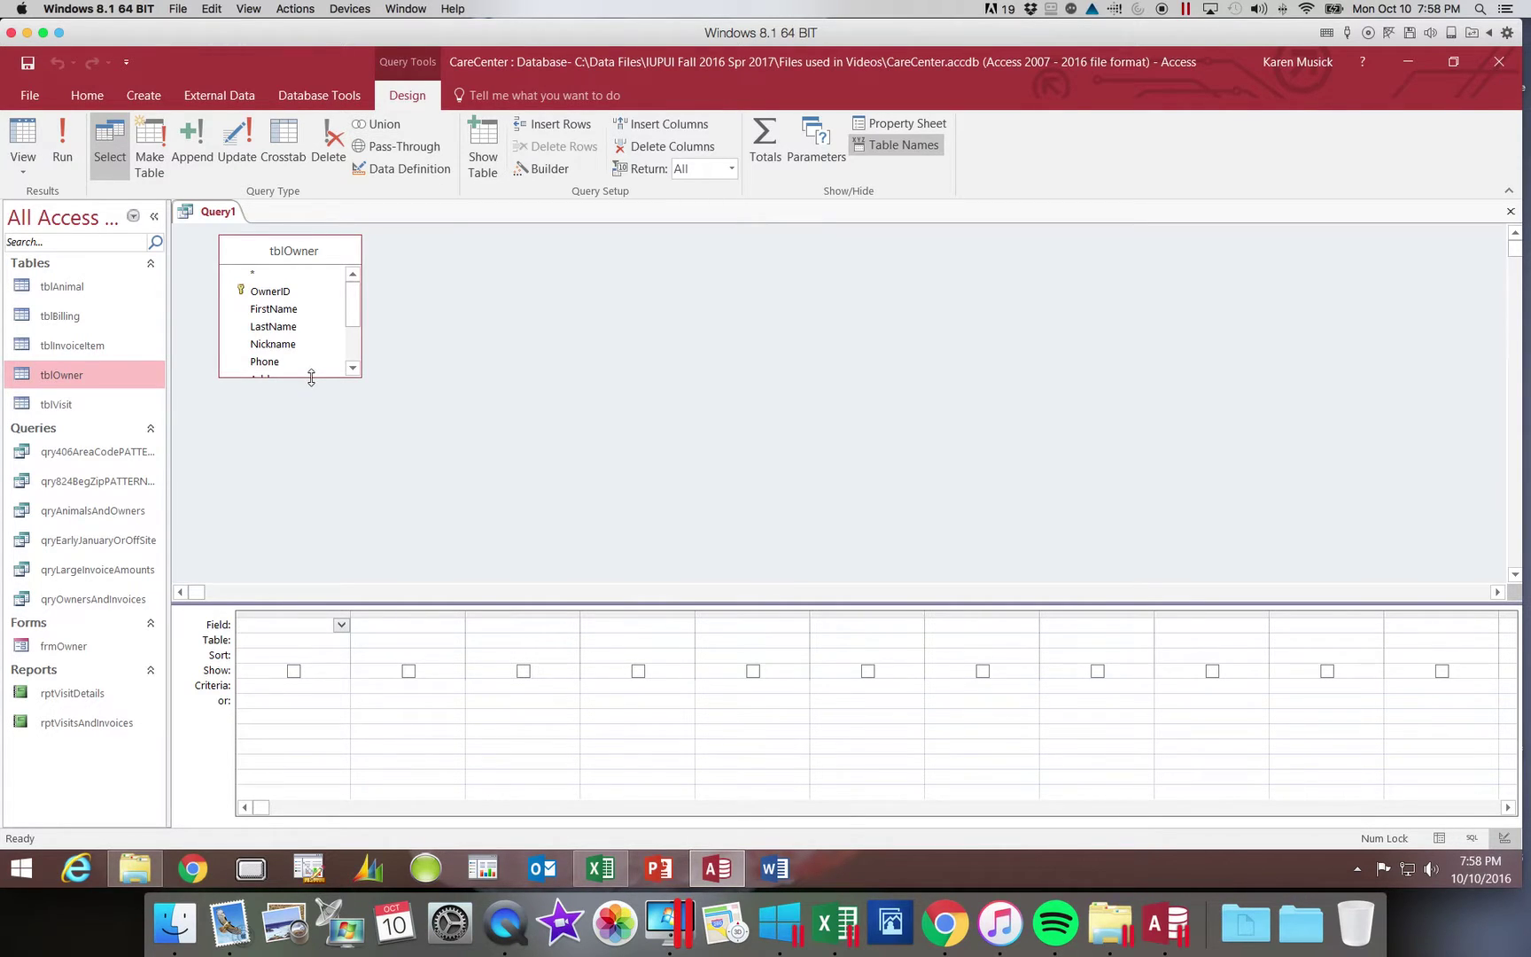
# Place all ten tblOwner fields, OwnerID through Email, in the grid and widen City.
pyautogui.moveTo(311, 379); pyautogui.dragTo(306, 461)
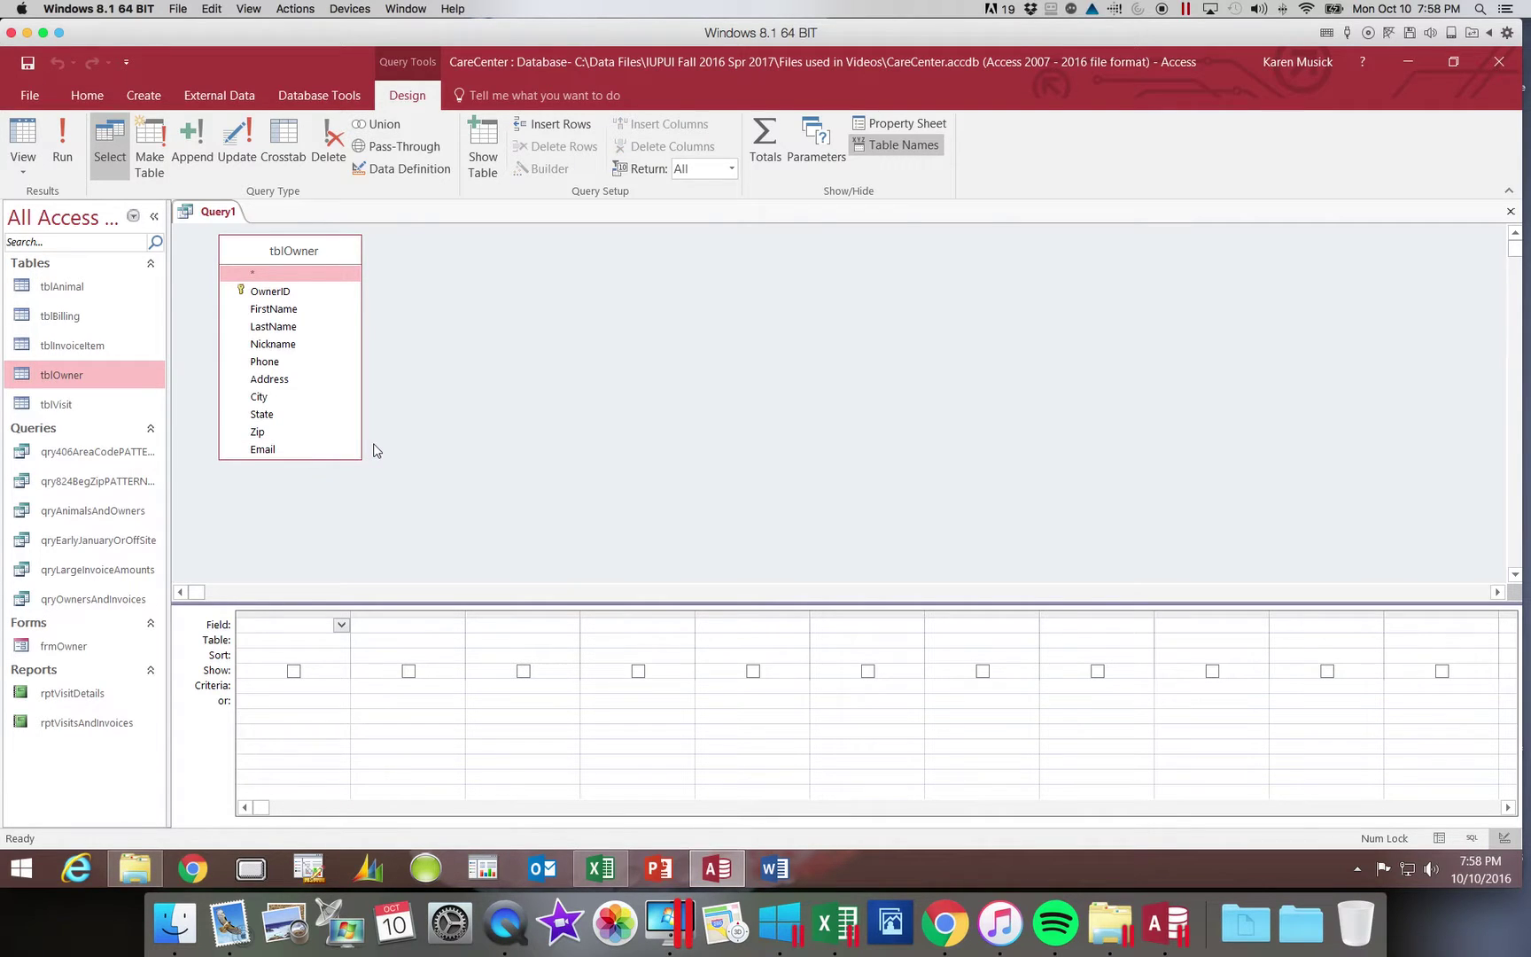
pyautogui.doubleClick(298, 254)
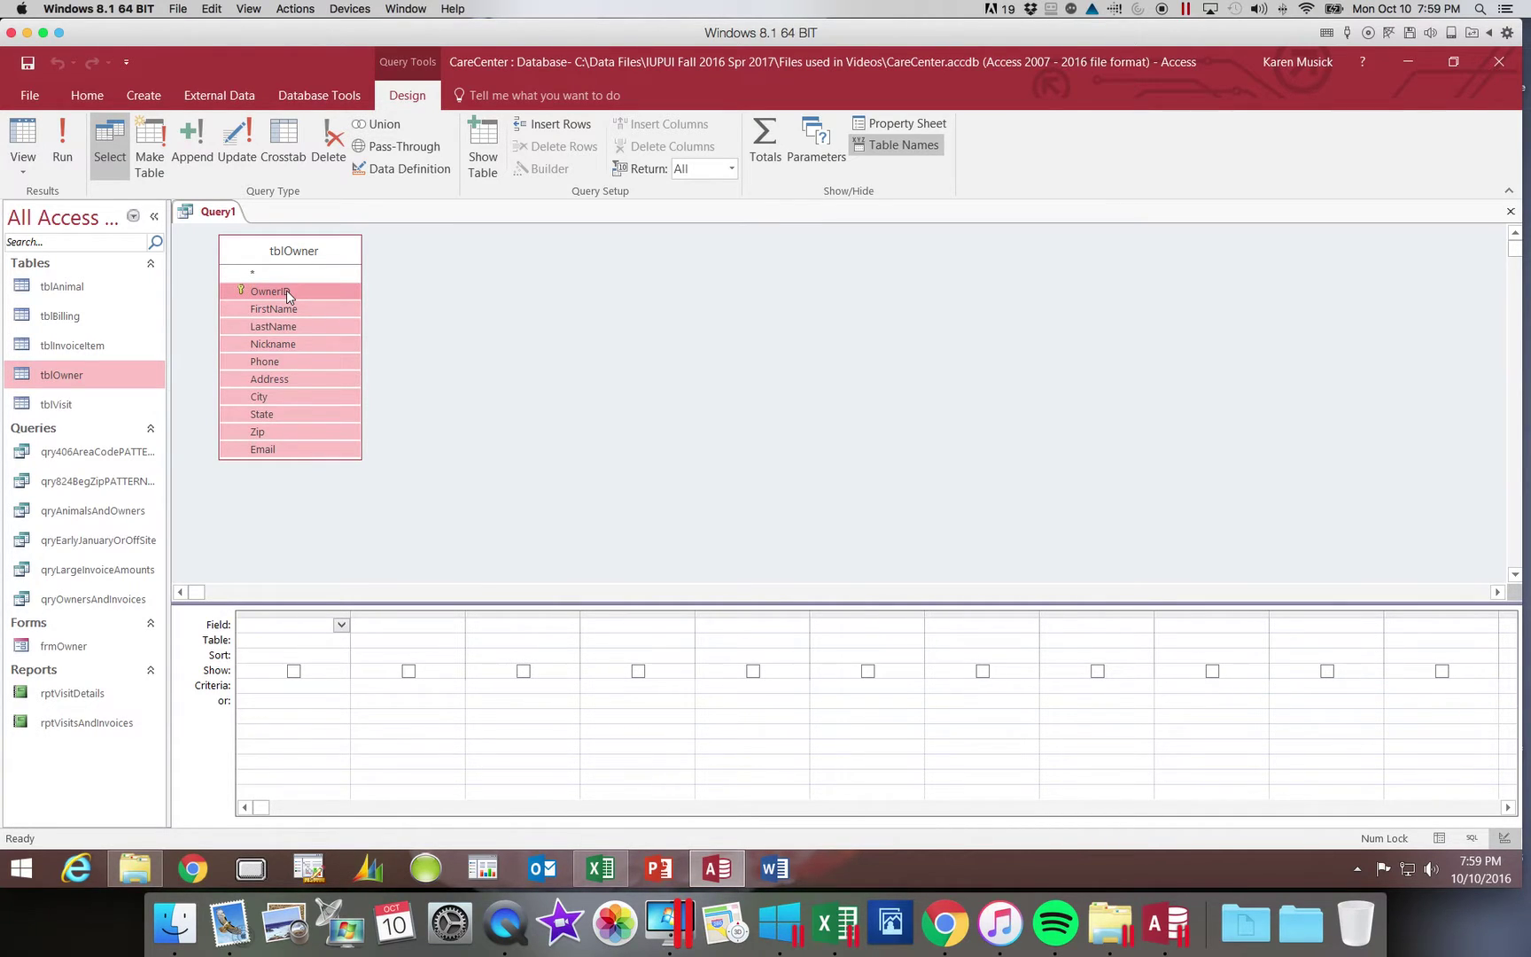
pyautogui.moveTo(286, 295); pyautogui.dragTo(285, 636)
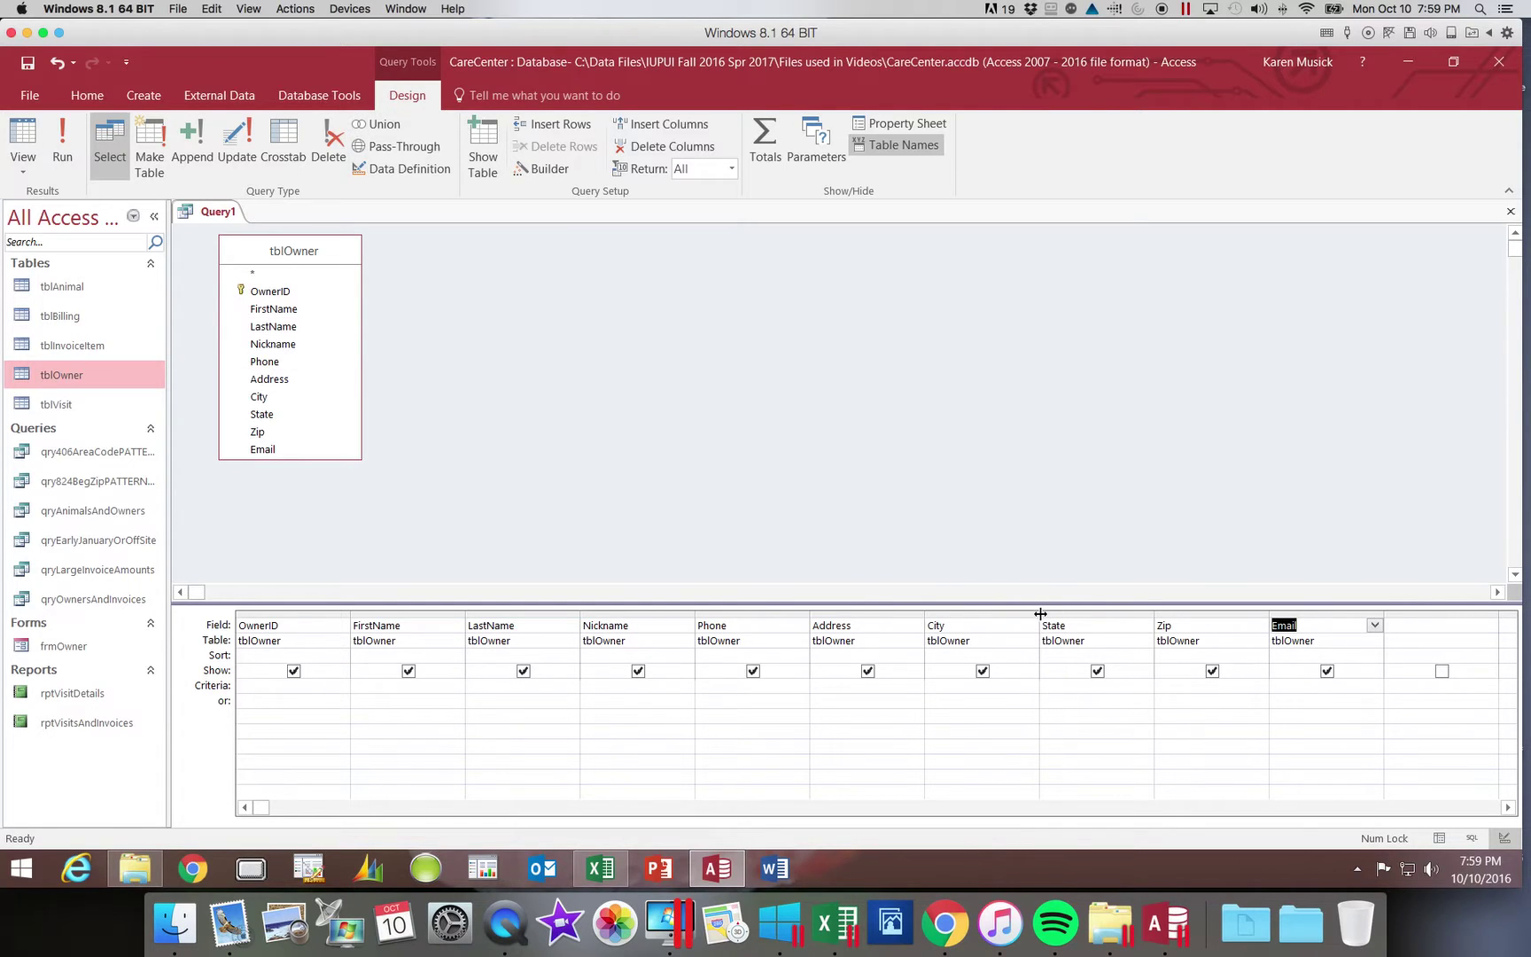
pyautogui.moveTo(1039, 613); pyautogui.dragTo(1139, 625)
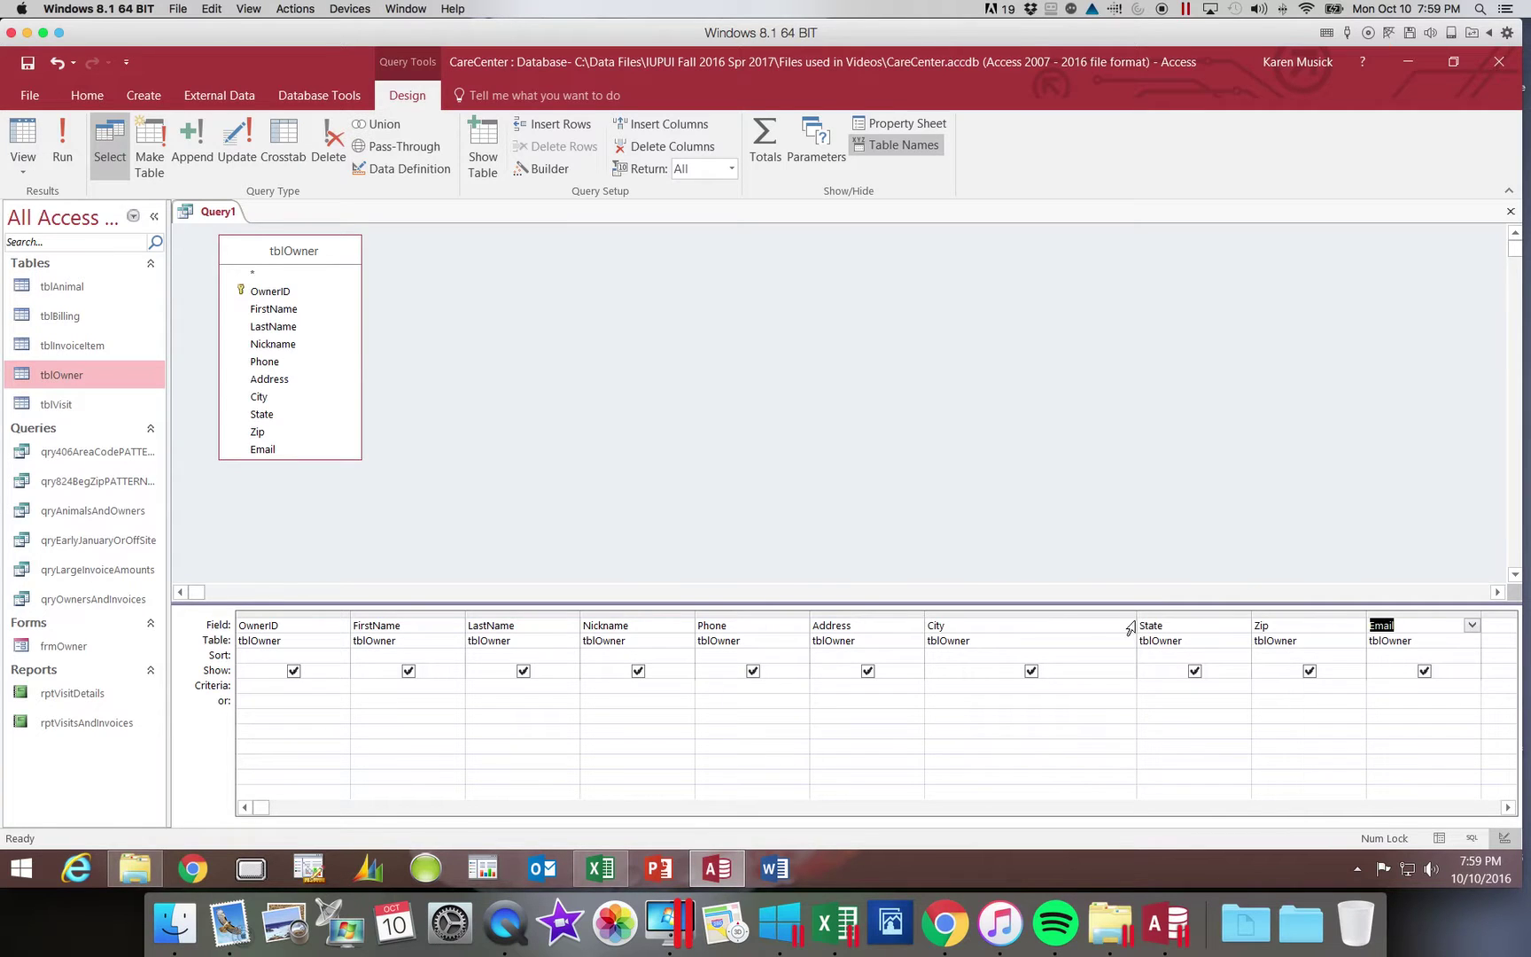
# Enter In ("Cody", "Ralston", "Powell") as the City criterion.
pyautogui.click(943, 689)
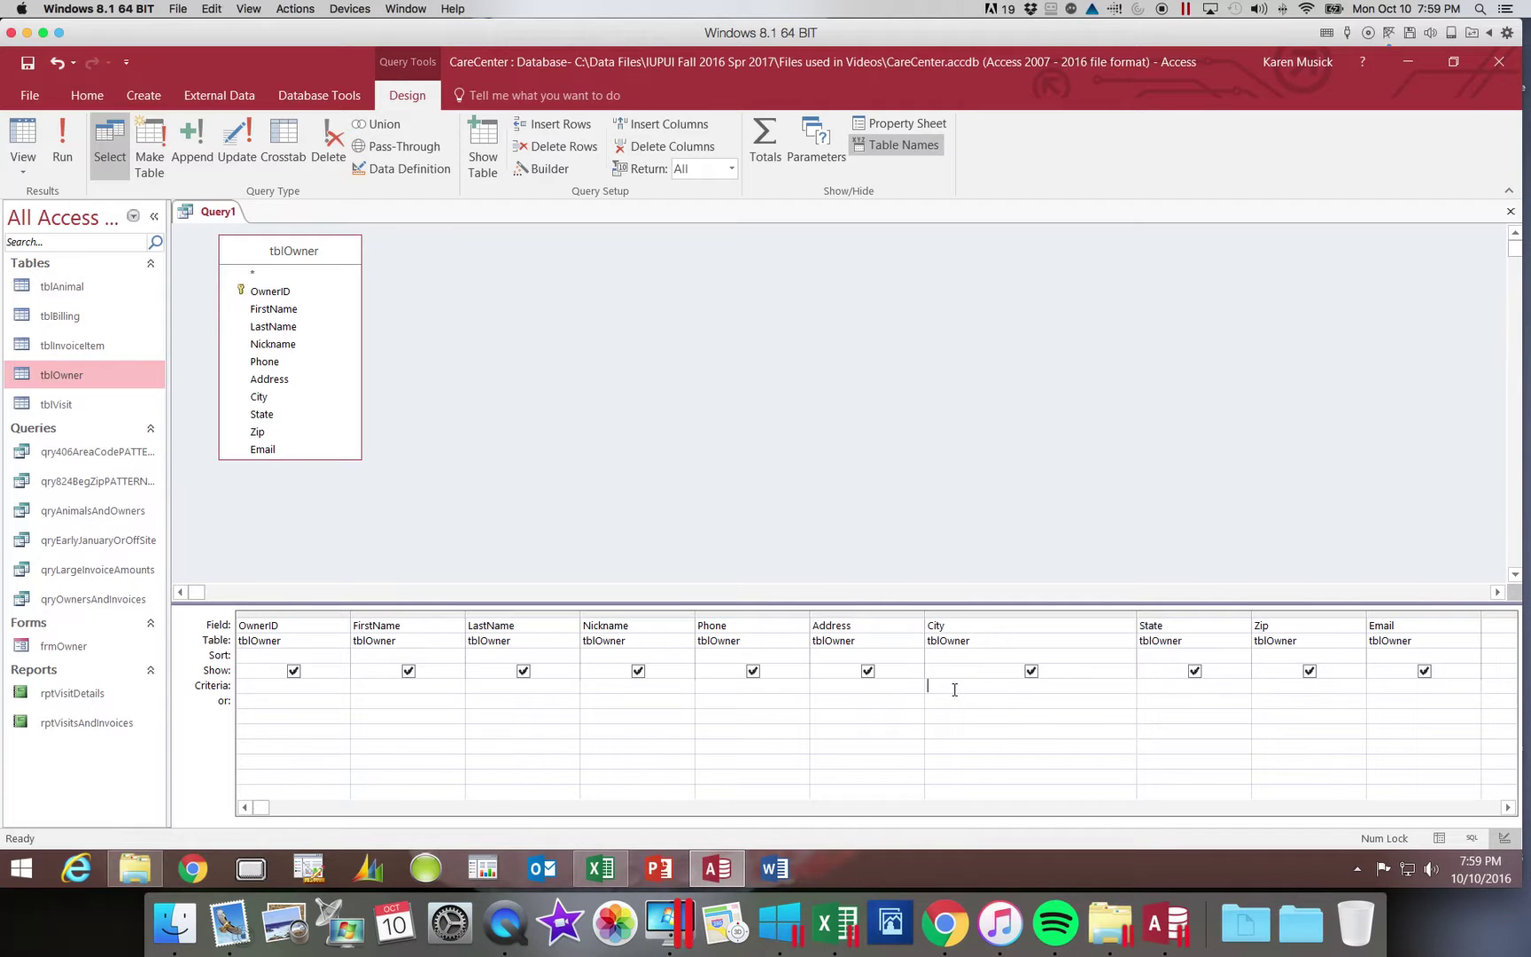
pyautogui.write('In (')
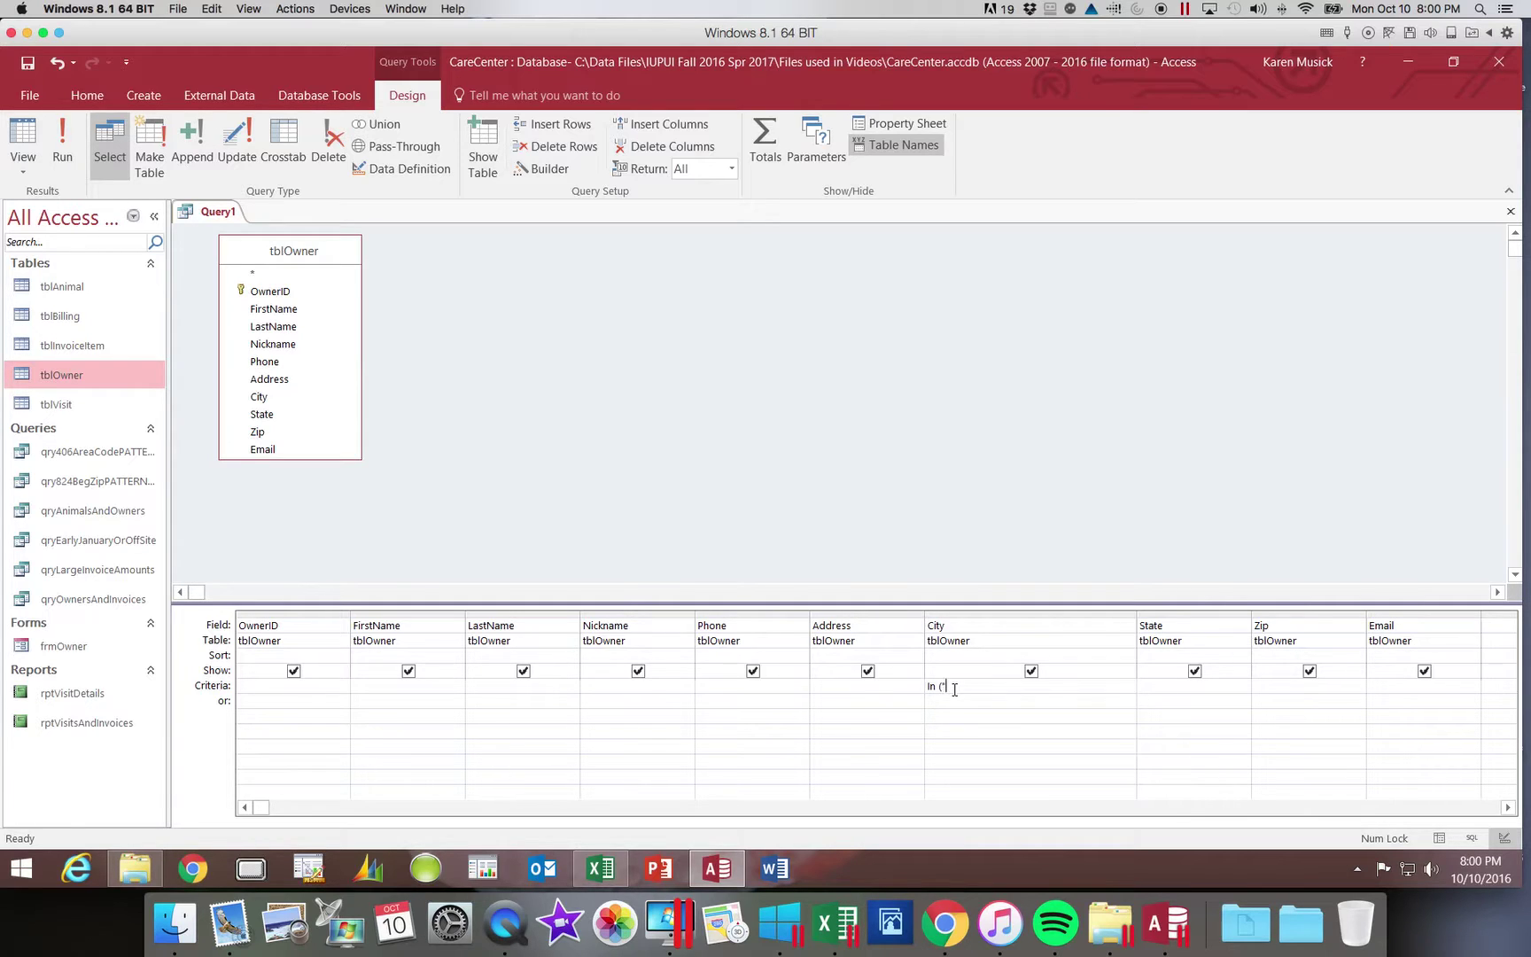
pyautogui.write('"')
pyautogui.press('BackSpace')
pyautogui.write('Cody", "Ralston", "Powell"')
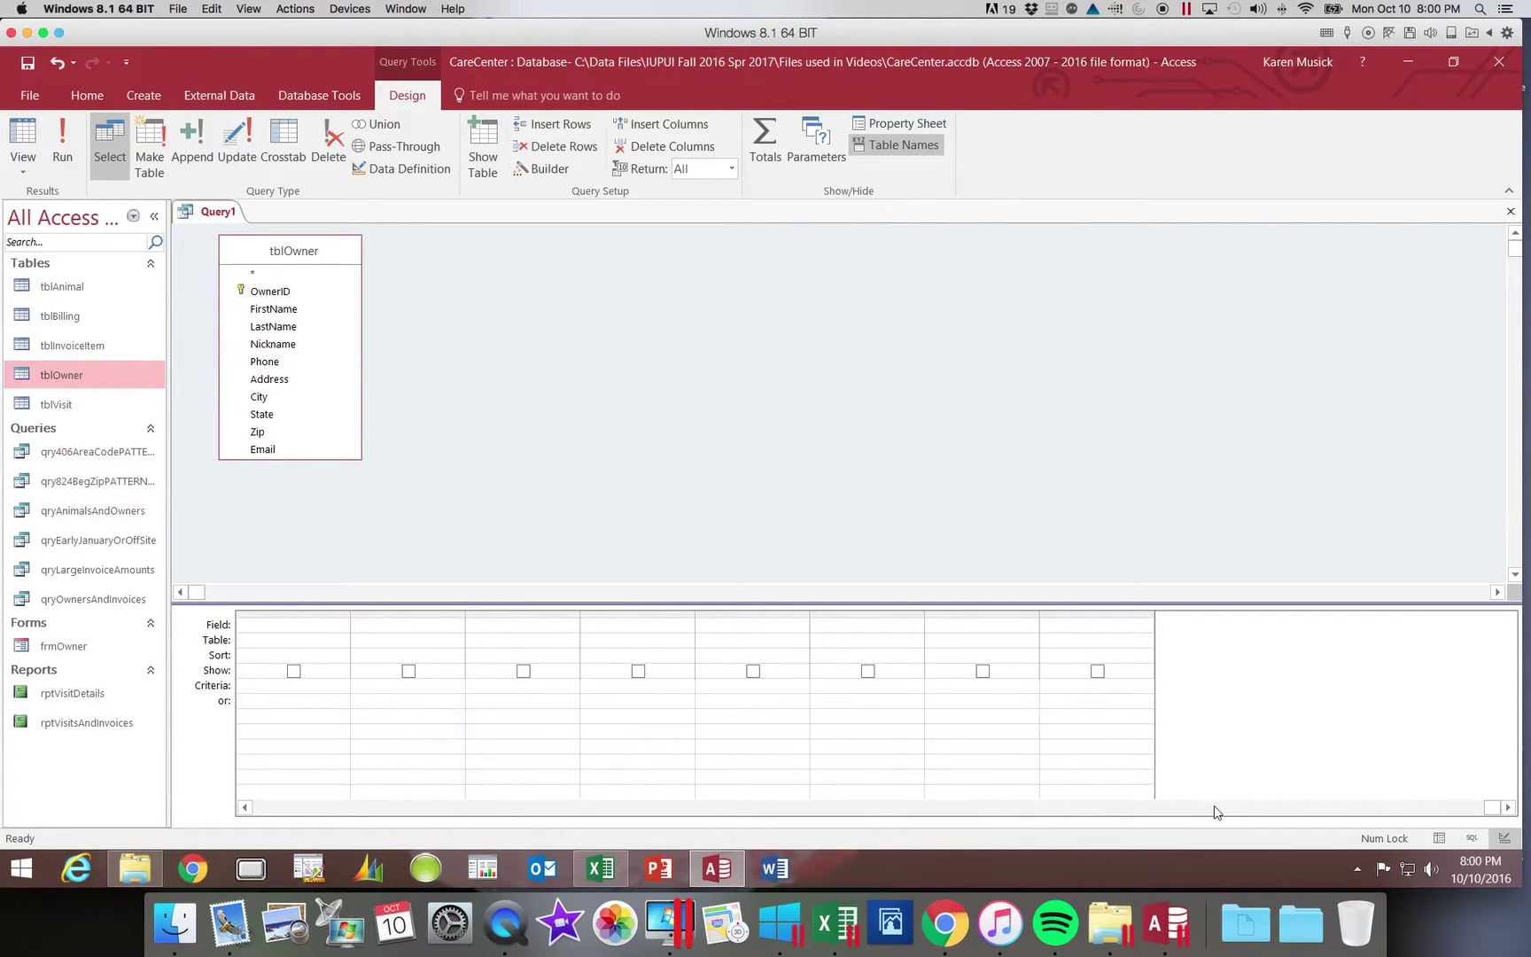
# Check the City criterion In ("Cody","Ralston","Powell") in the Zoom editor.
pyautogui.moveTo(1494, 807); pyautogui.dragTo(807, 813)
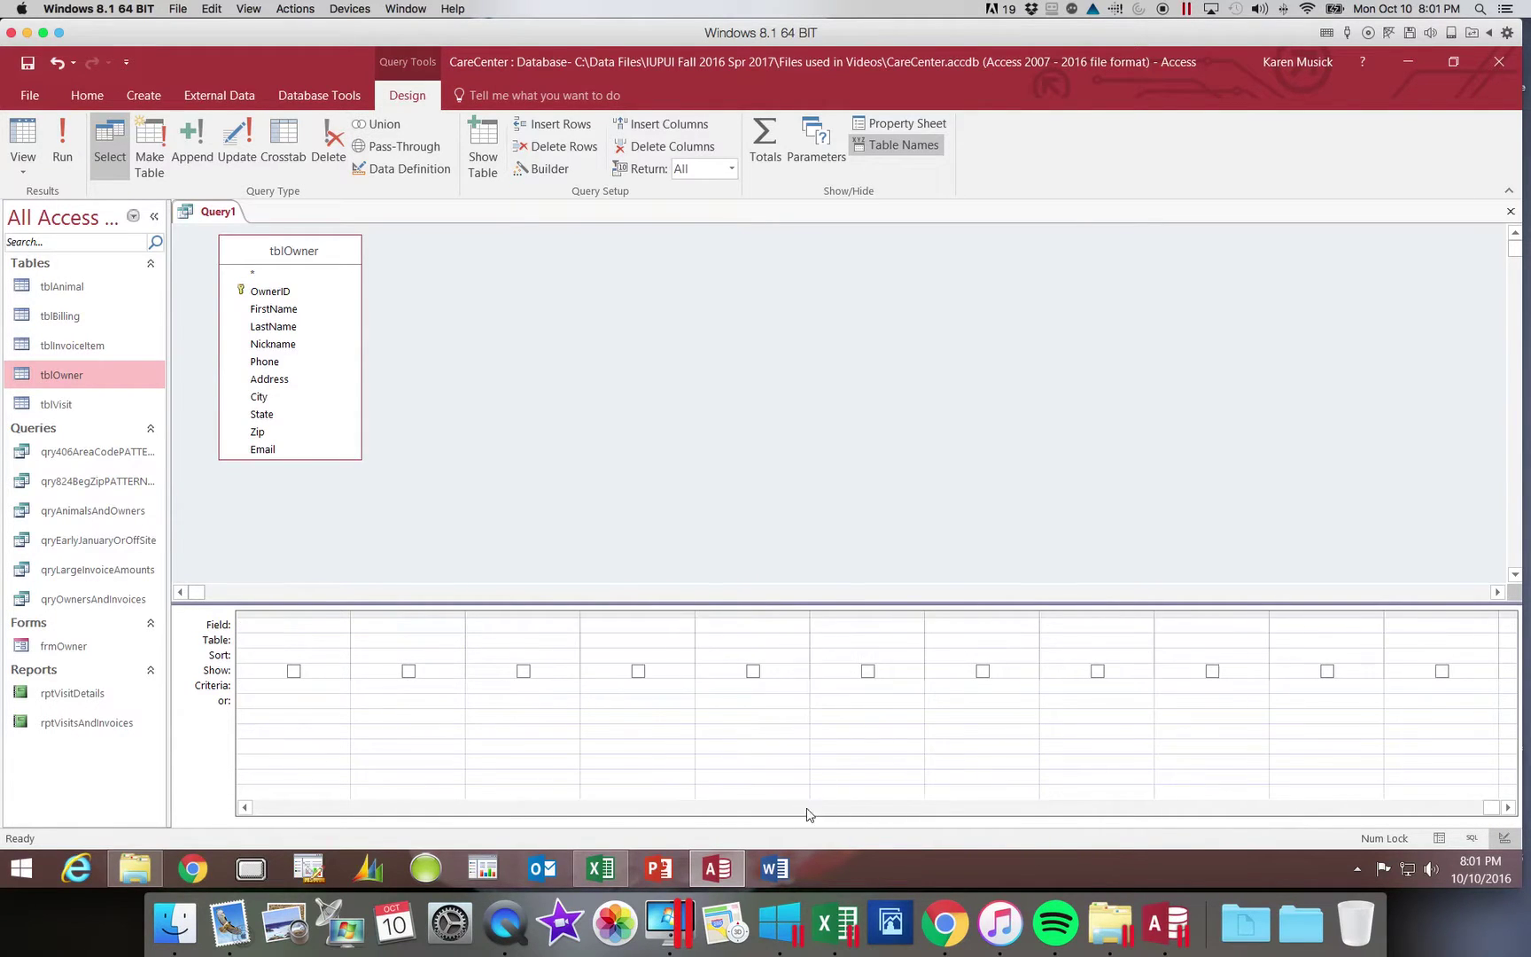
pyautogui.click(280, 809)
pyautogui.click(280, 809)
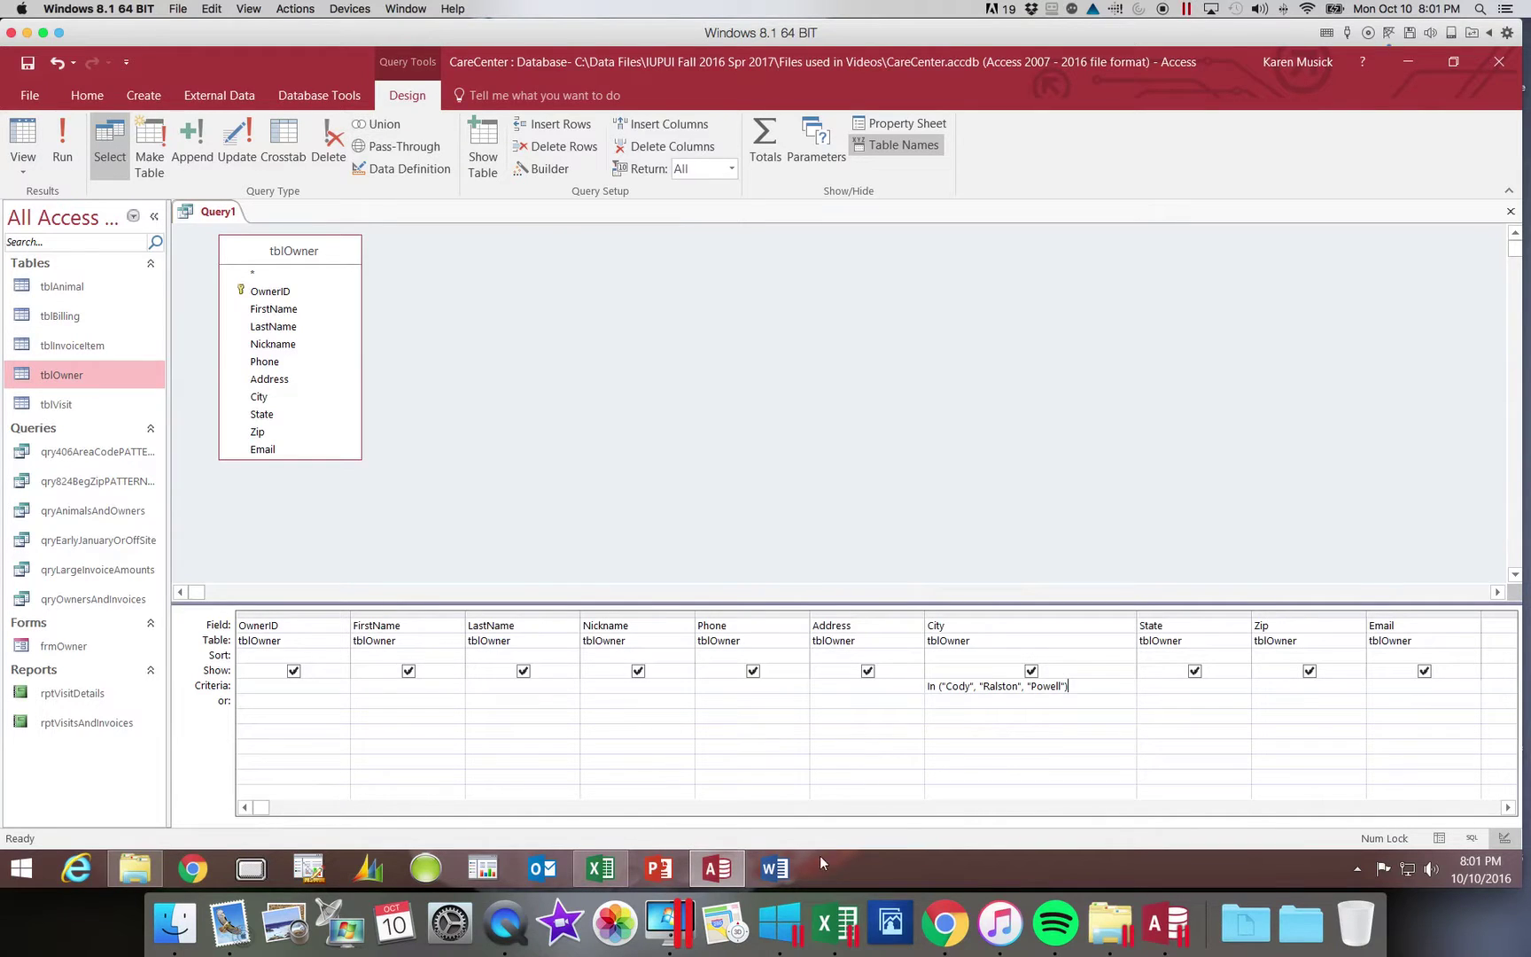
pyautogui.click(947, 687)
pyautogui.rightClick(946, 687)
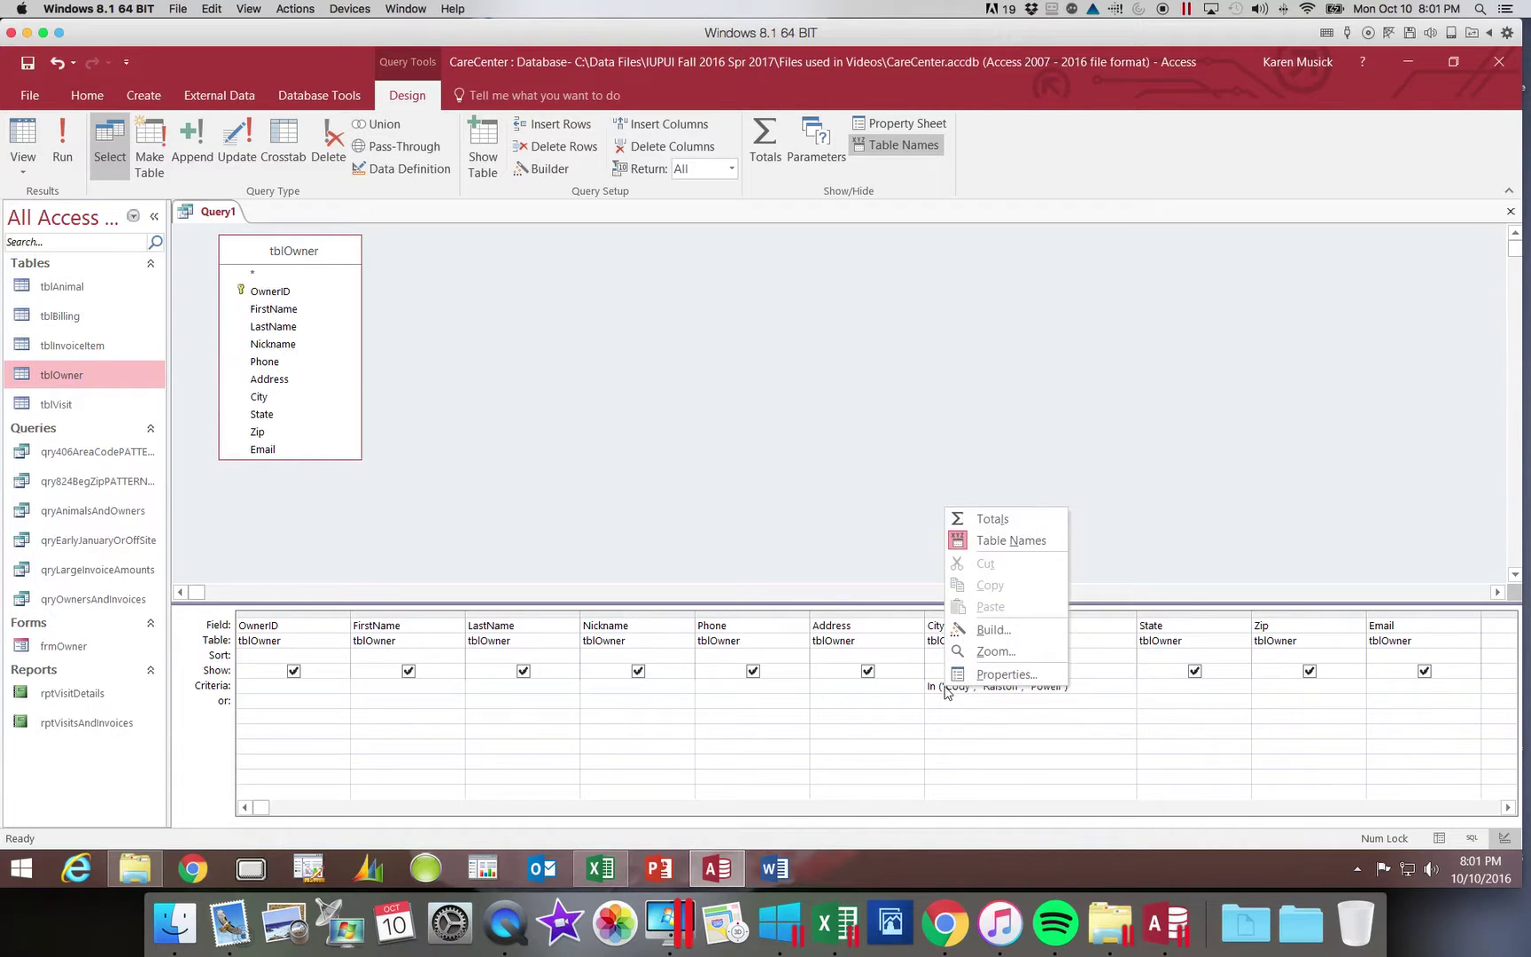
pyautogui.click(984, 650)
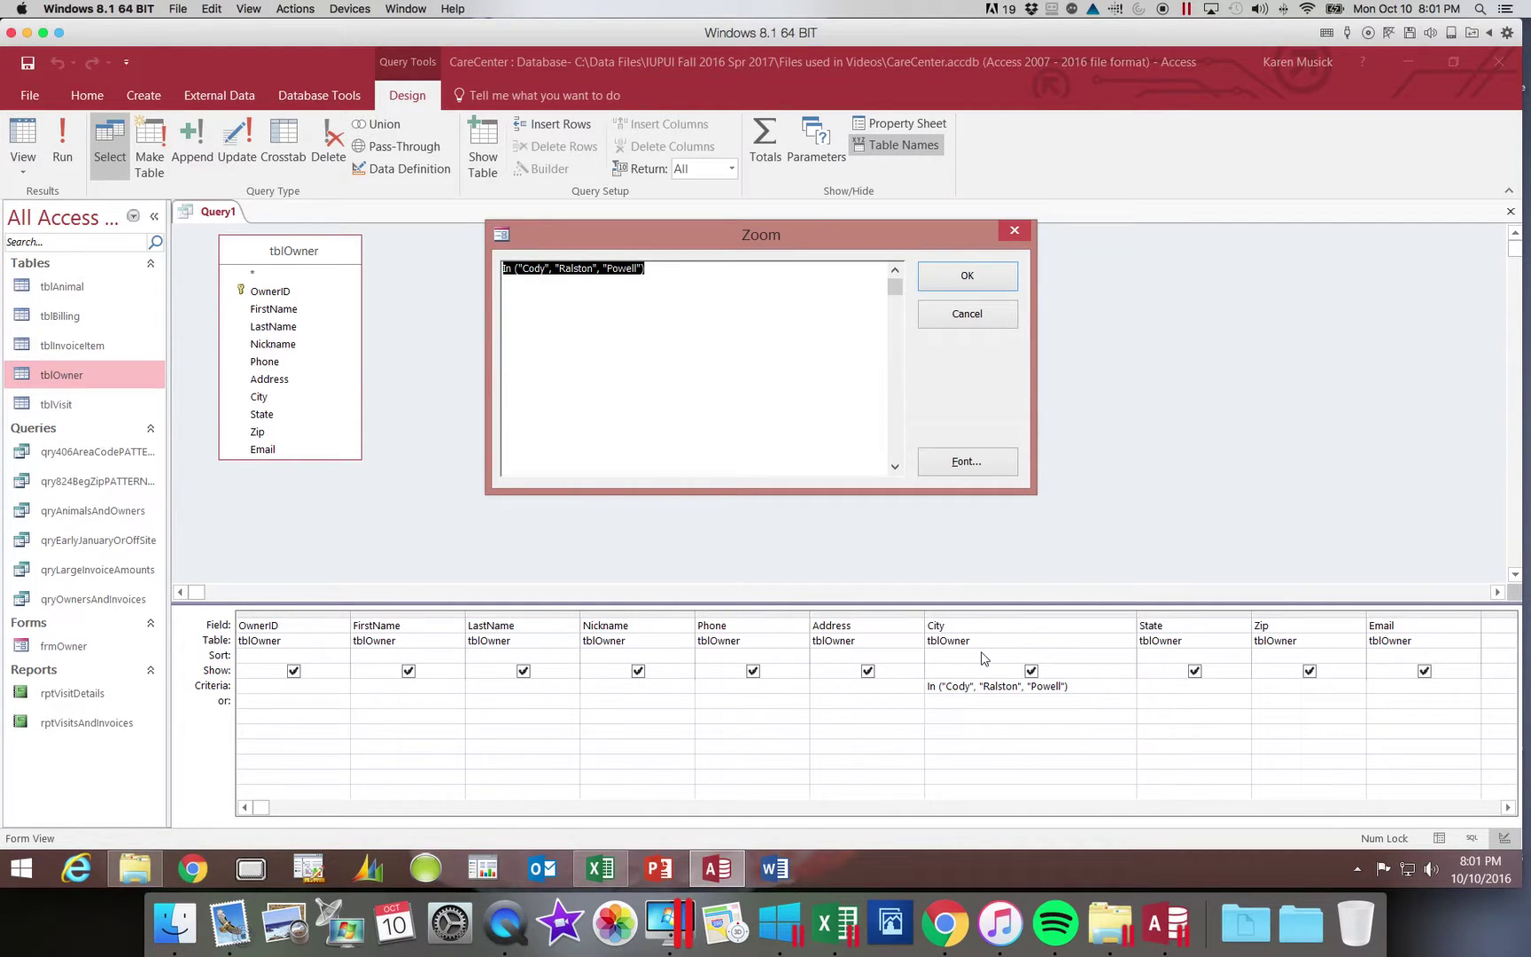
pyautogui.click(973, 277)
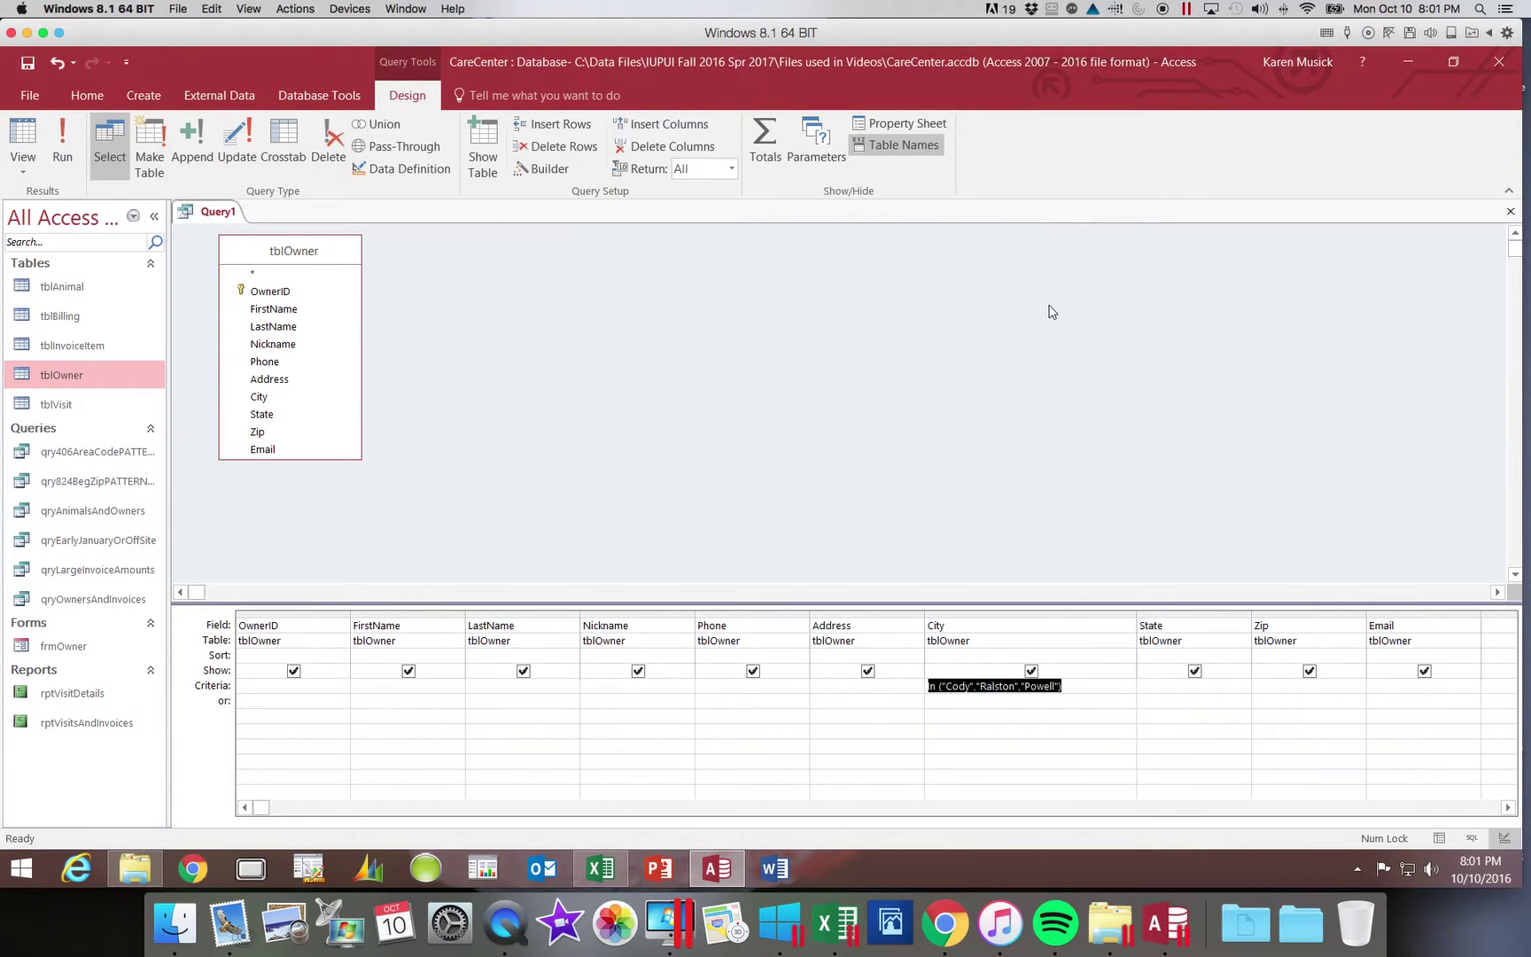
pyautogui.hscroll(2, 1052, 311)
pyautogui.hscroll(10, 1052, 312)
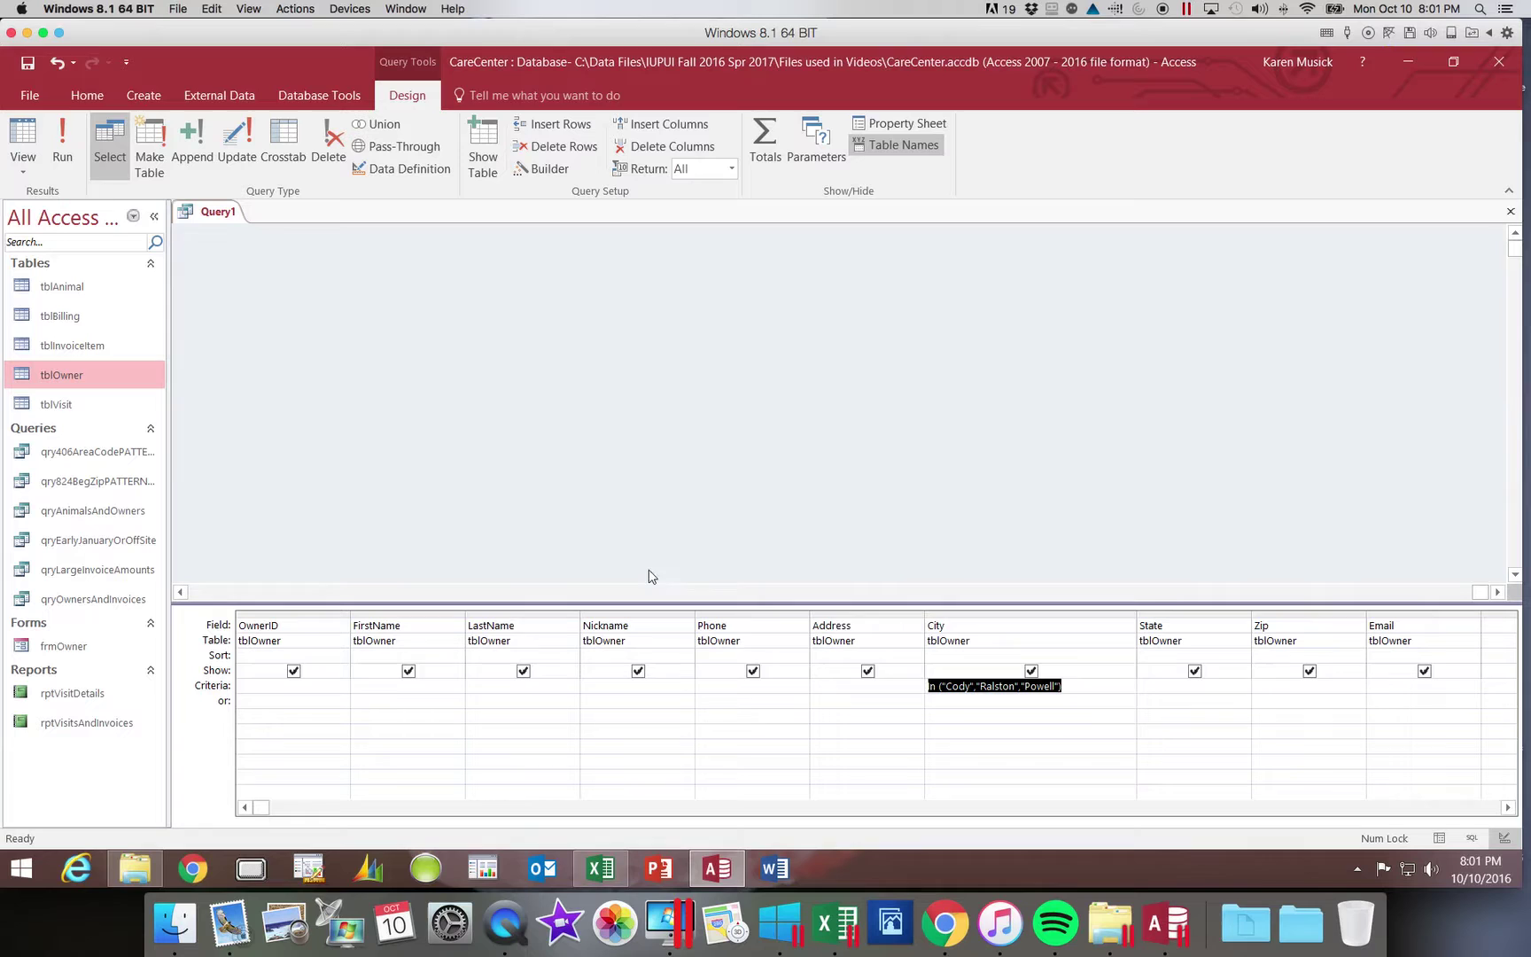
# Run the query to list the 17 owners in Cody, Ralston or Powell.
pyautogui.click(64, 140)
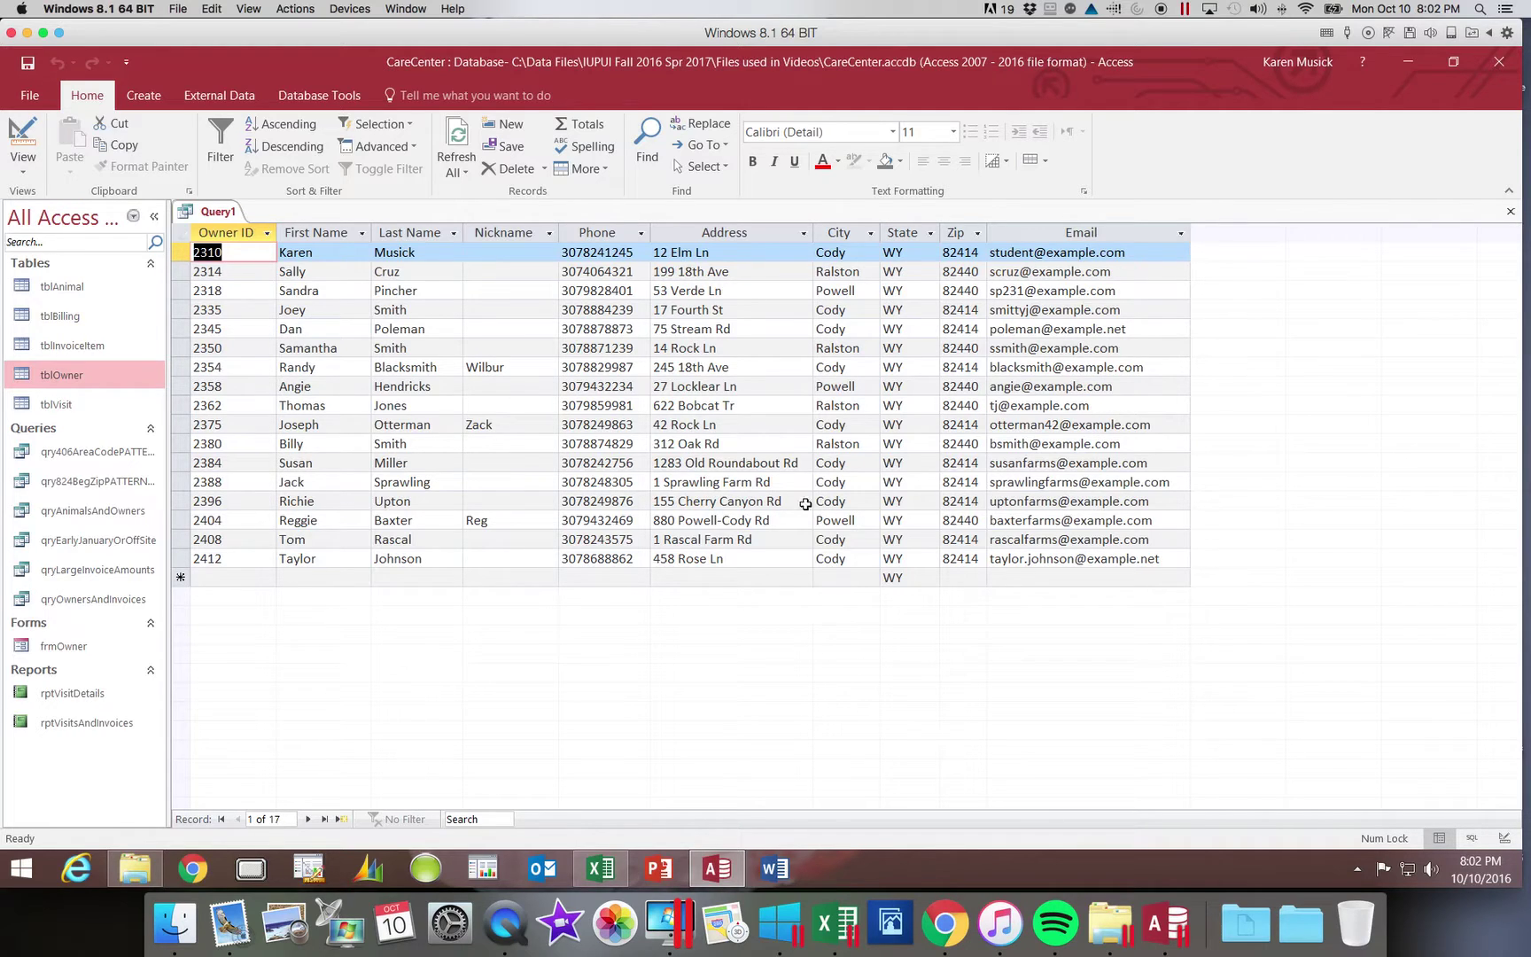
# Save the owner query as qryCodyRalstonPowellOwnersLIST and close its datasheet.
pyautogui.click(28, 63)
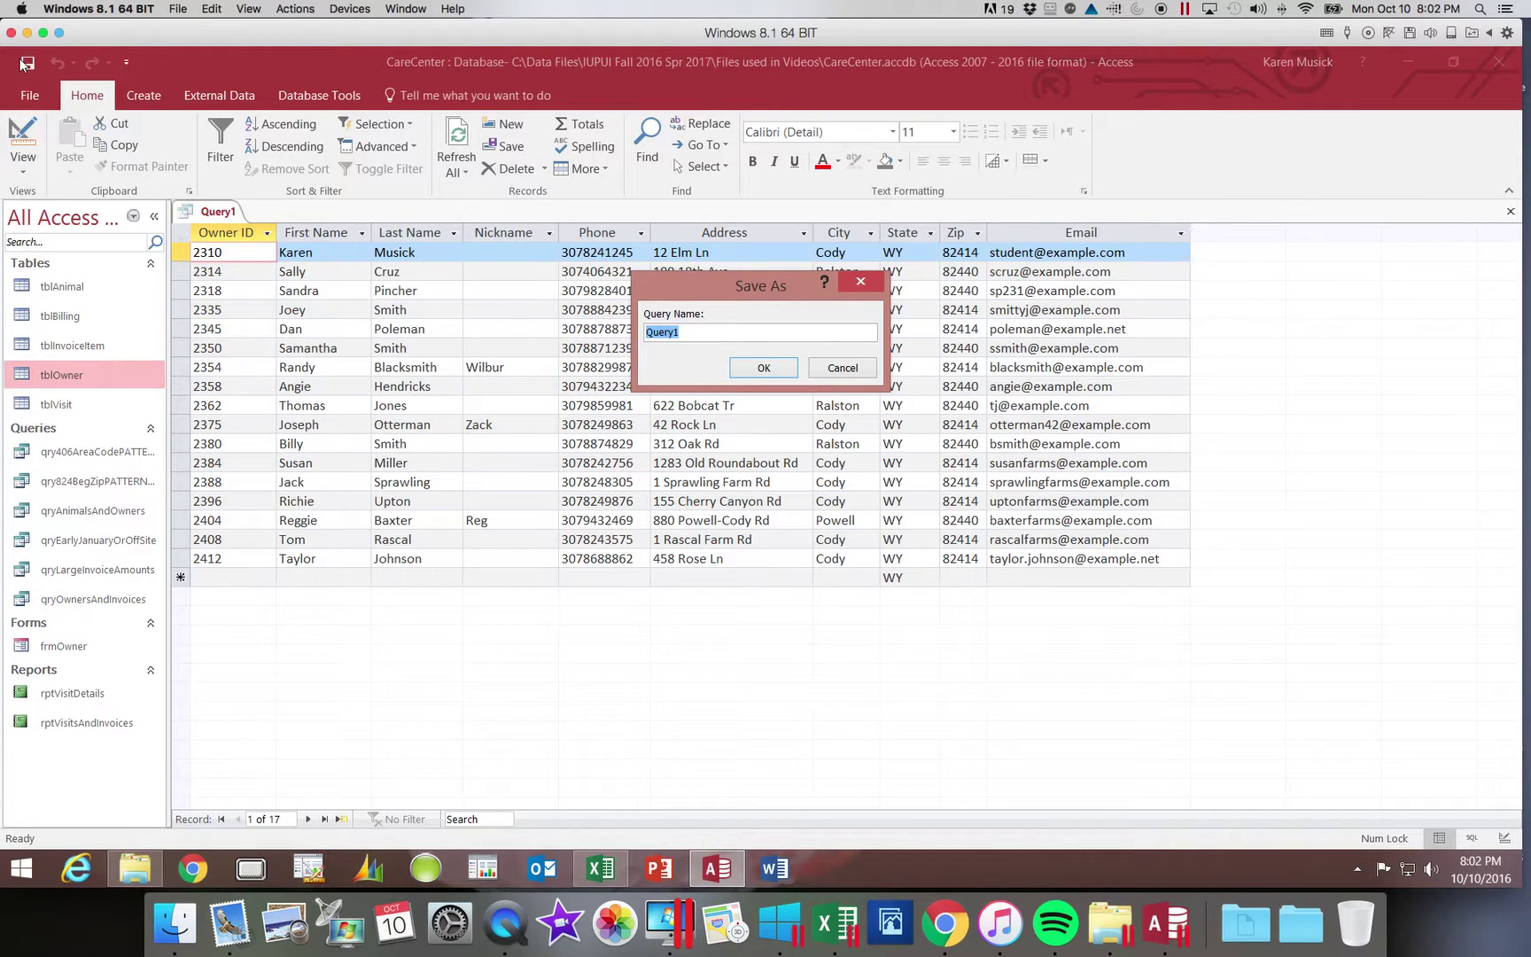
pyautogui.write('qr')
pyautogui.write('CodyRalston')
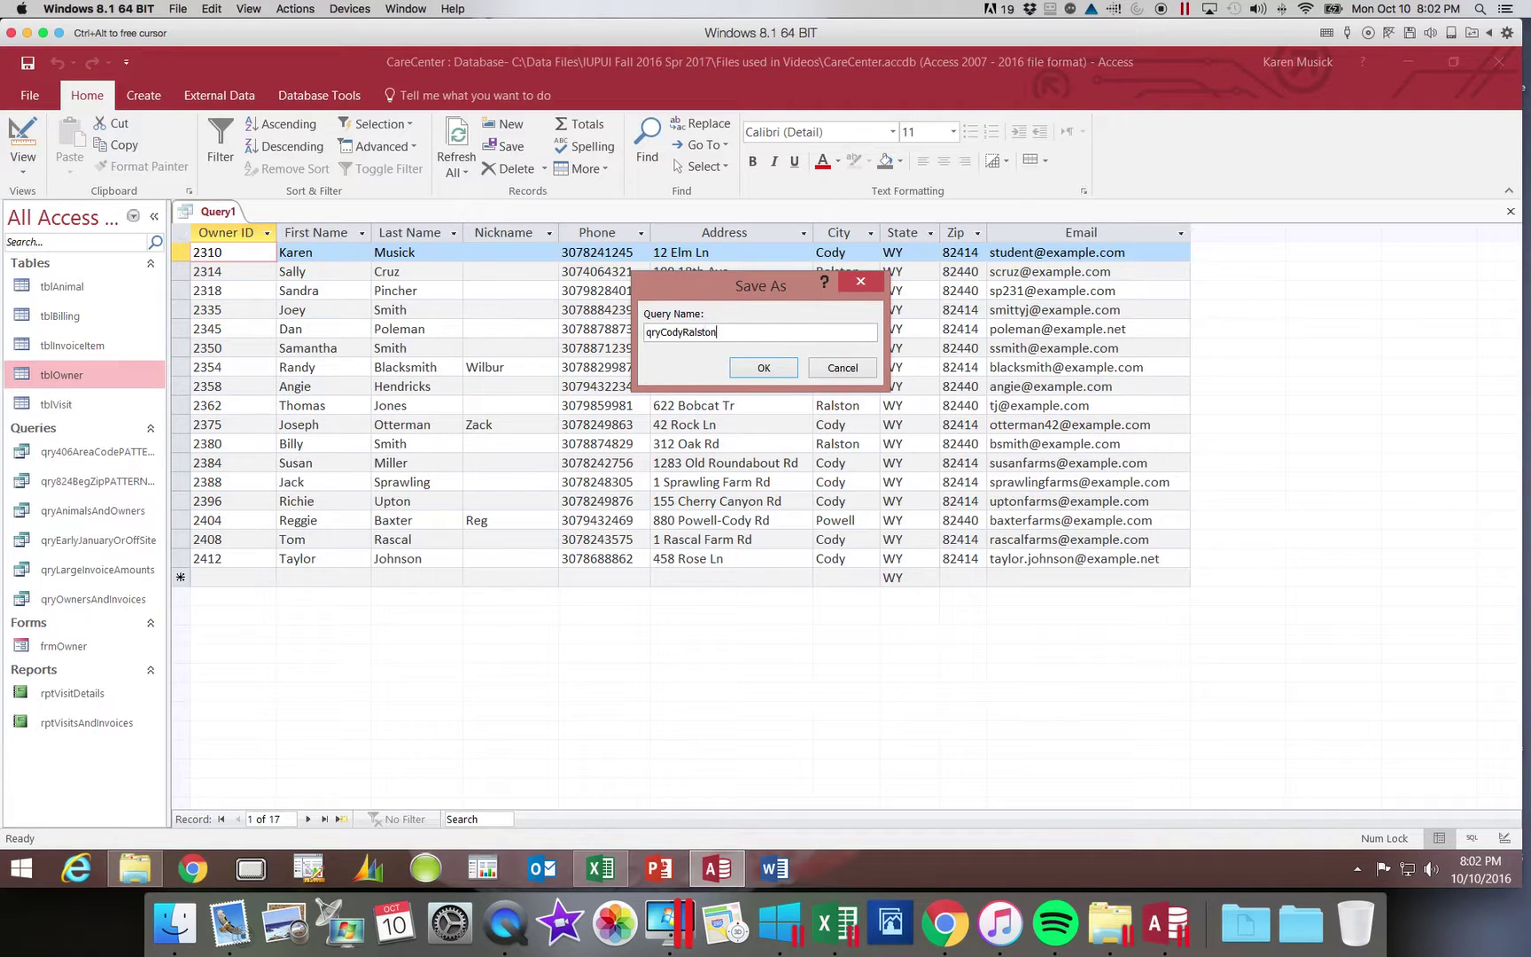
pyautogui.write('PowellOwnersLIST')
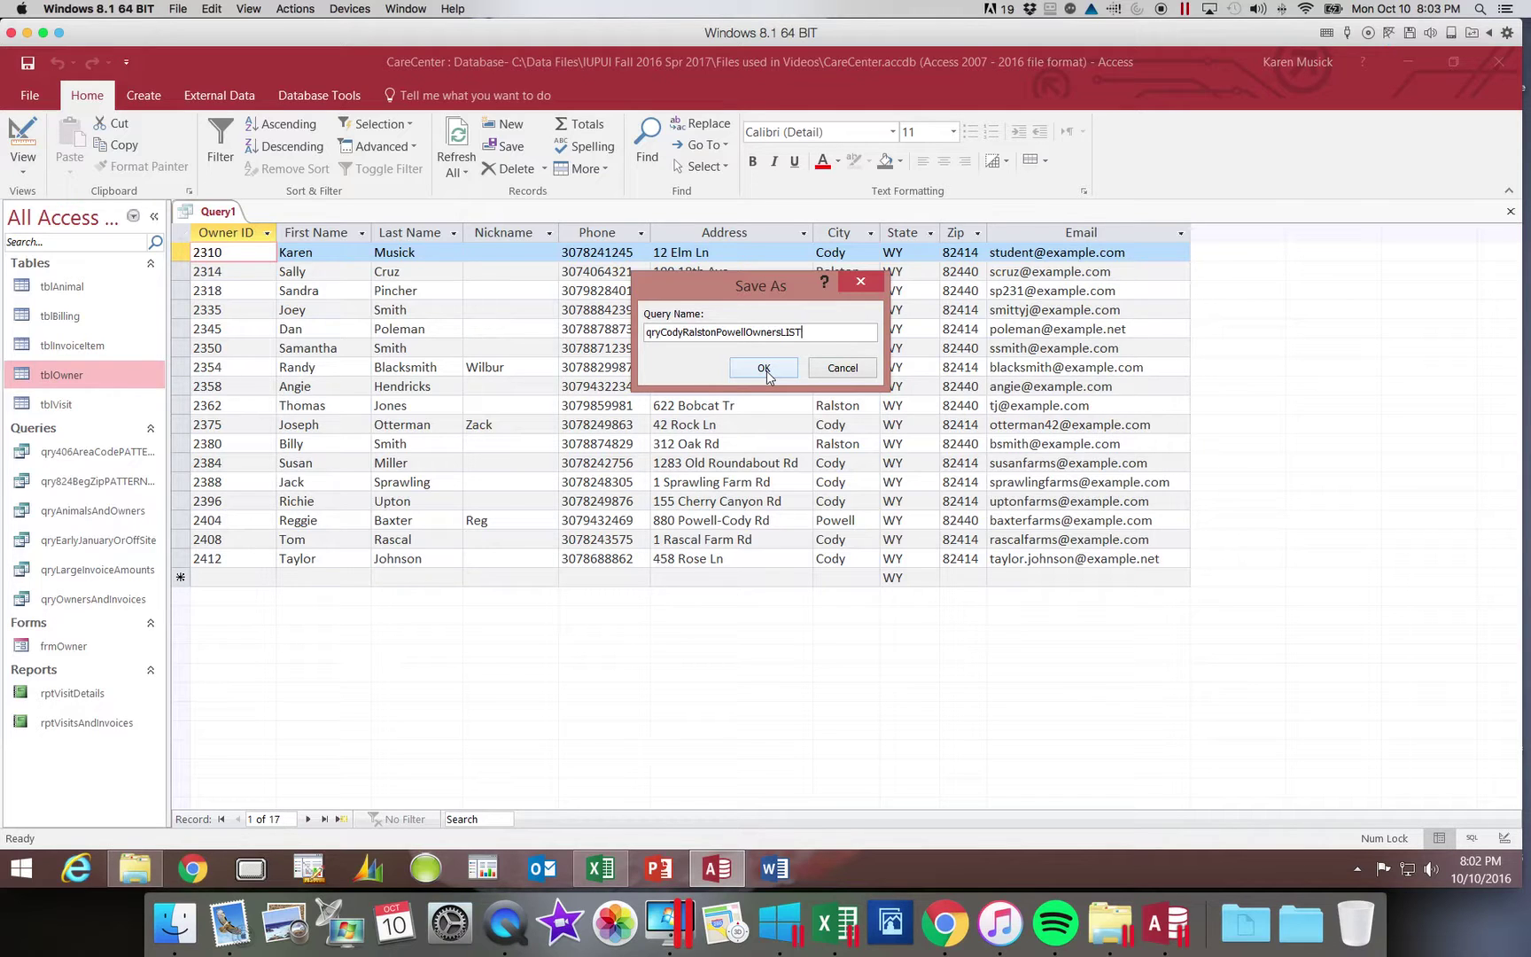
pyautogui.click(764, 368)
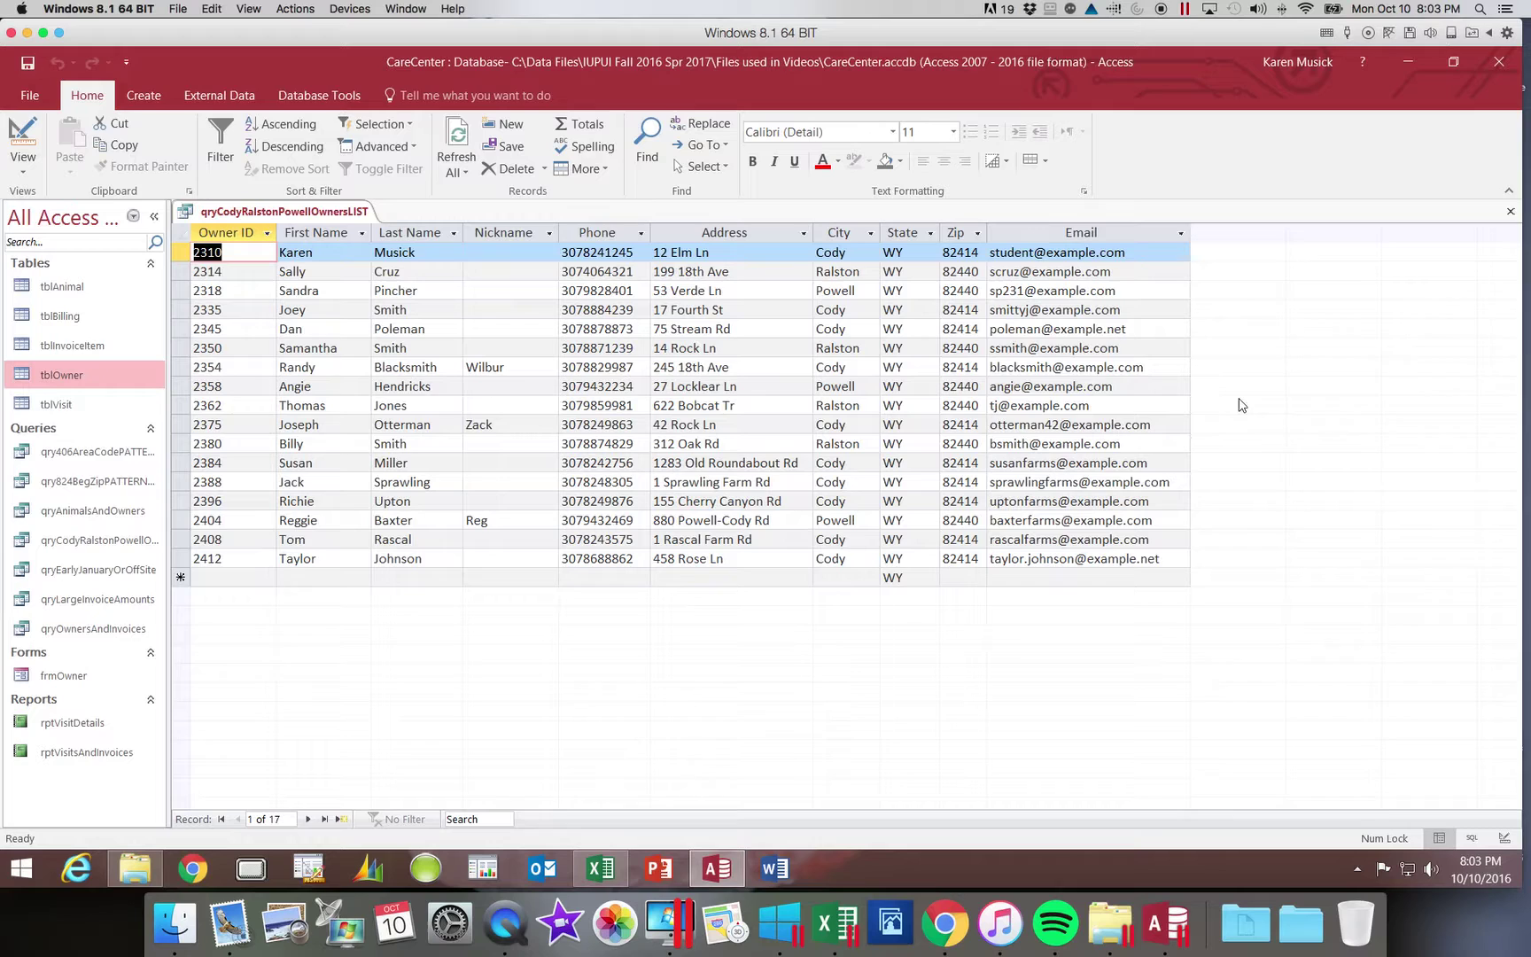
pyautogui.click(1511, 212)
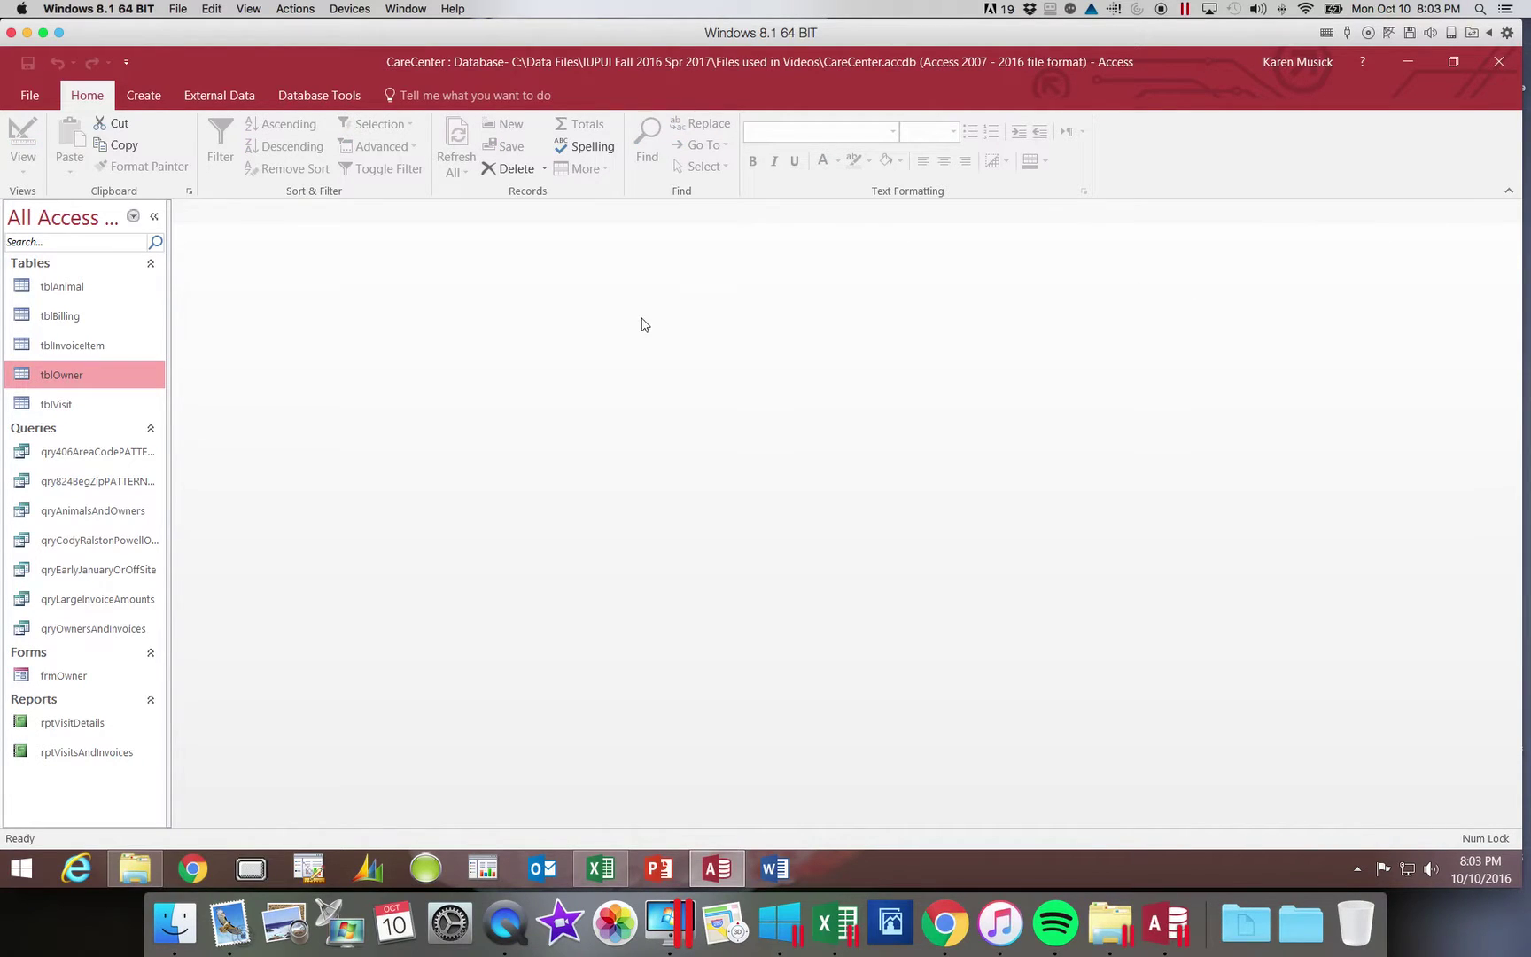
pyautogui.click(62, 315)
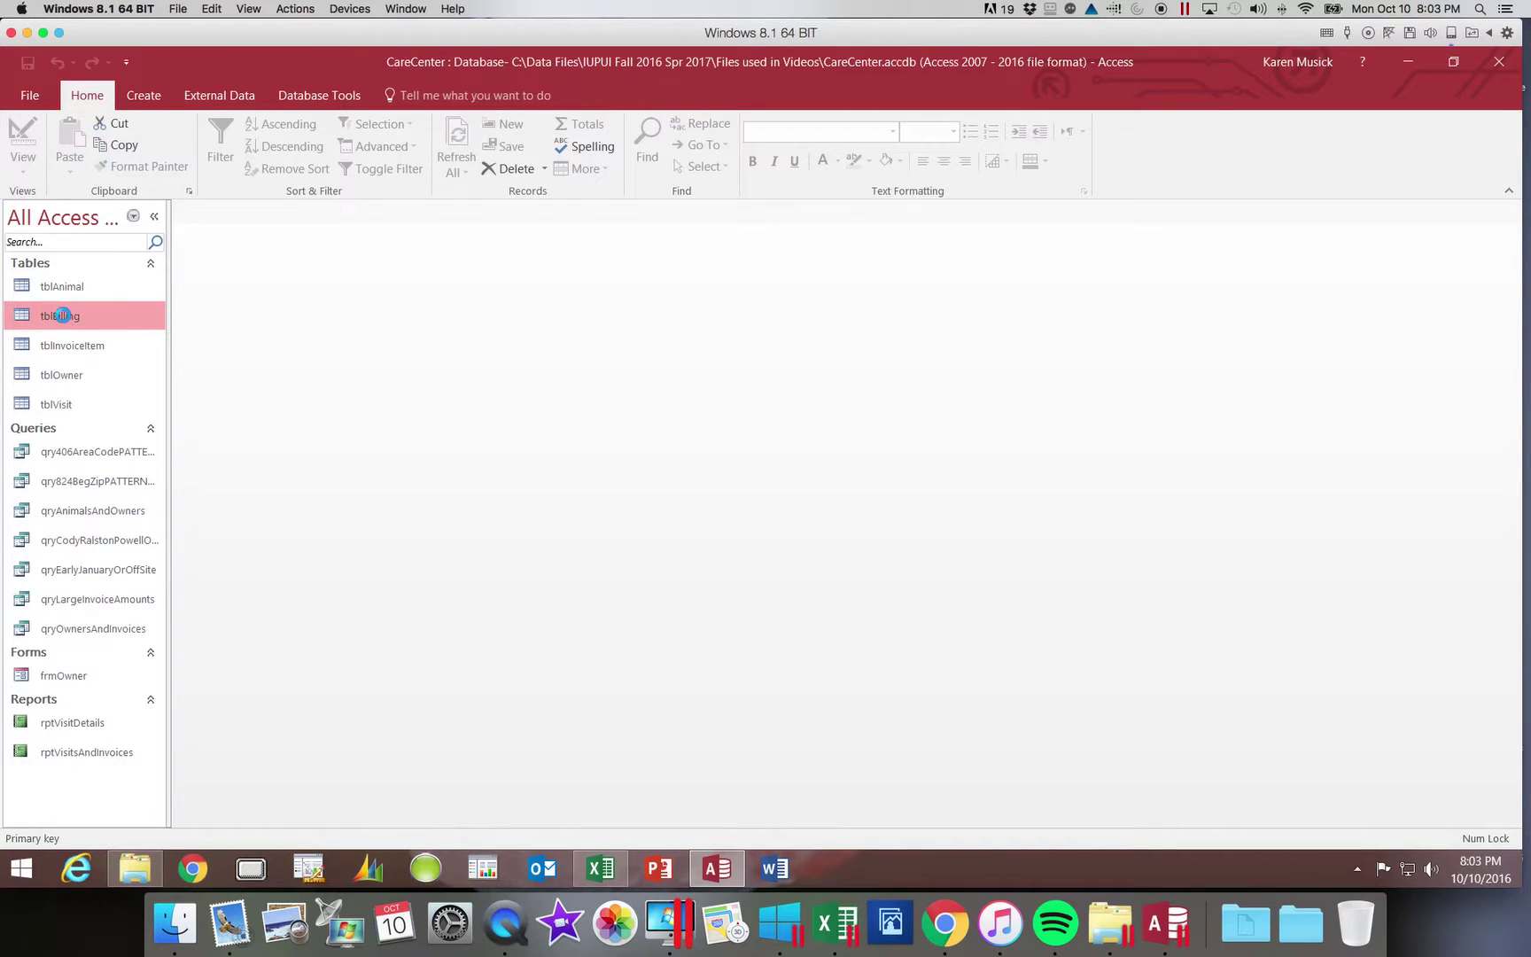
pyautogui.doubleClick(62, 315)
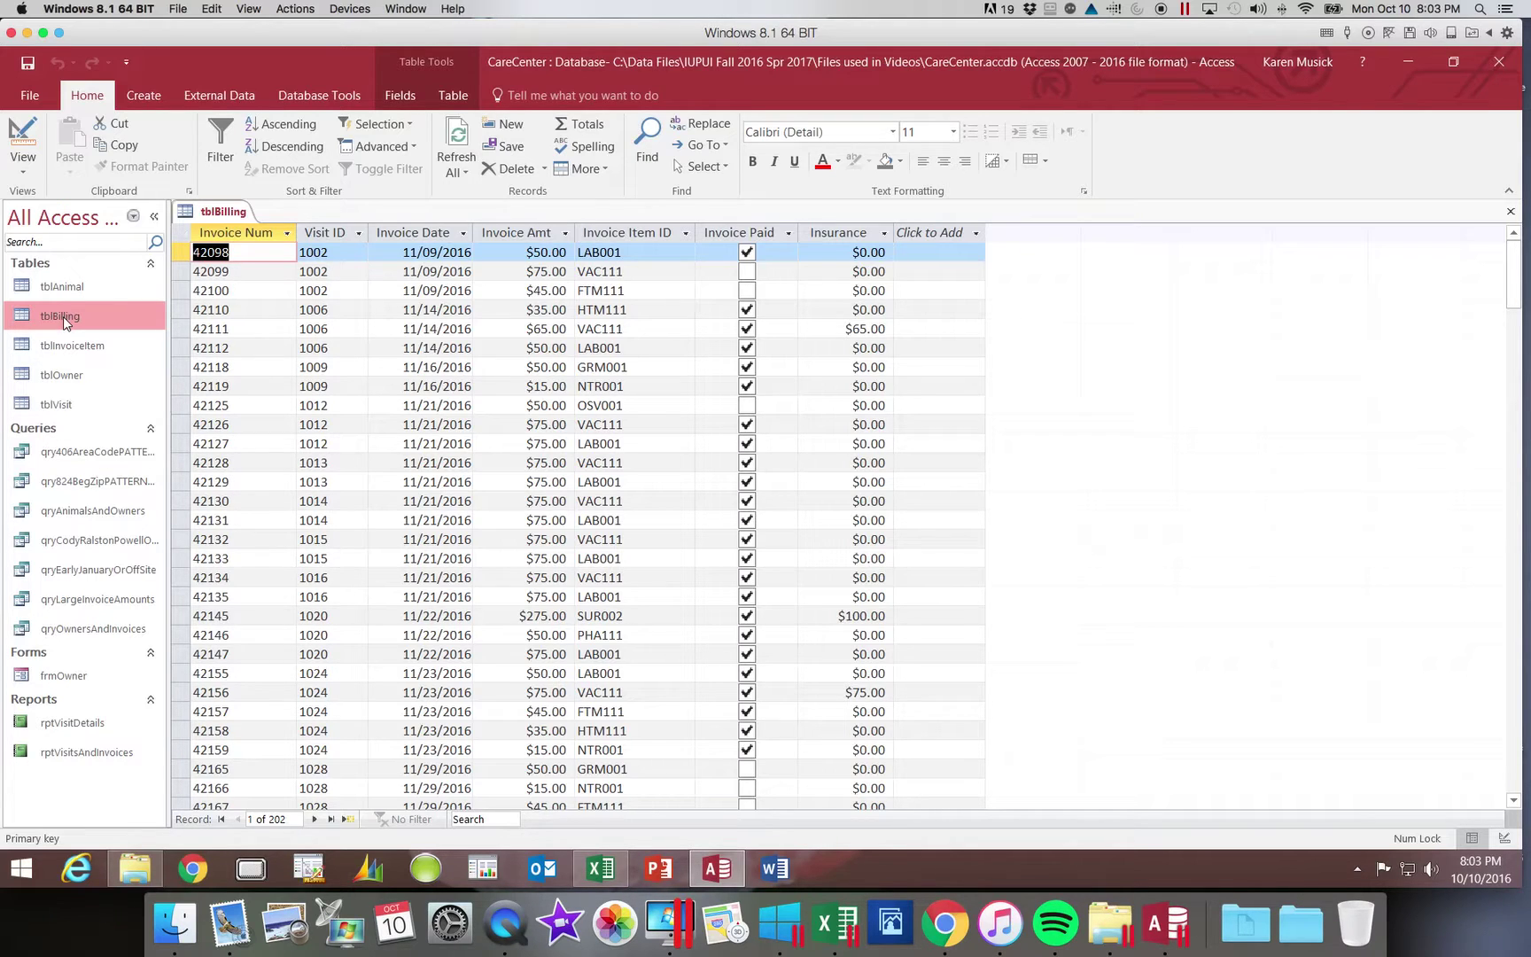
pyautogui.click(1510, 211)
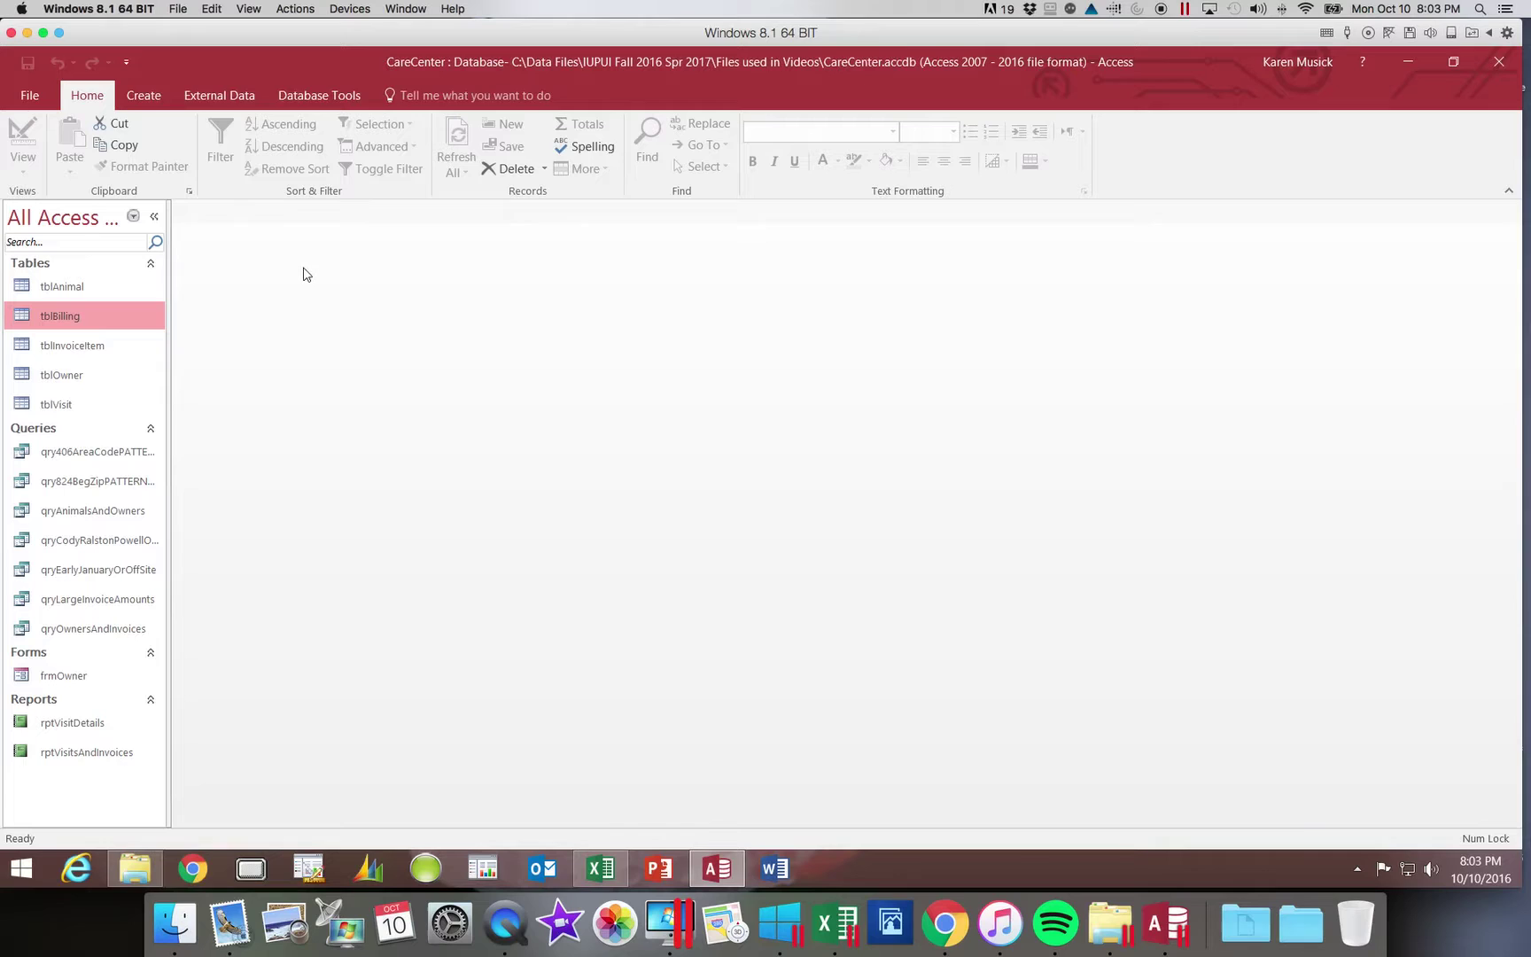
# Start a new Design view query with the tblBilling table added.
pyautogui.click(161, 97)
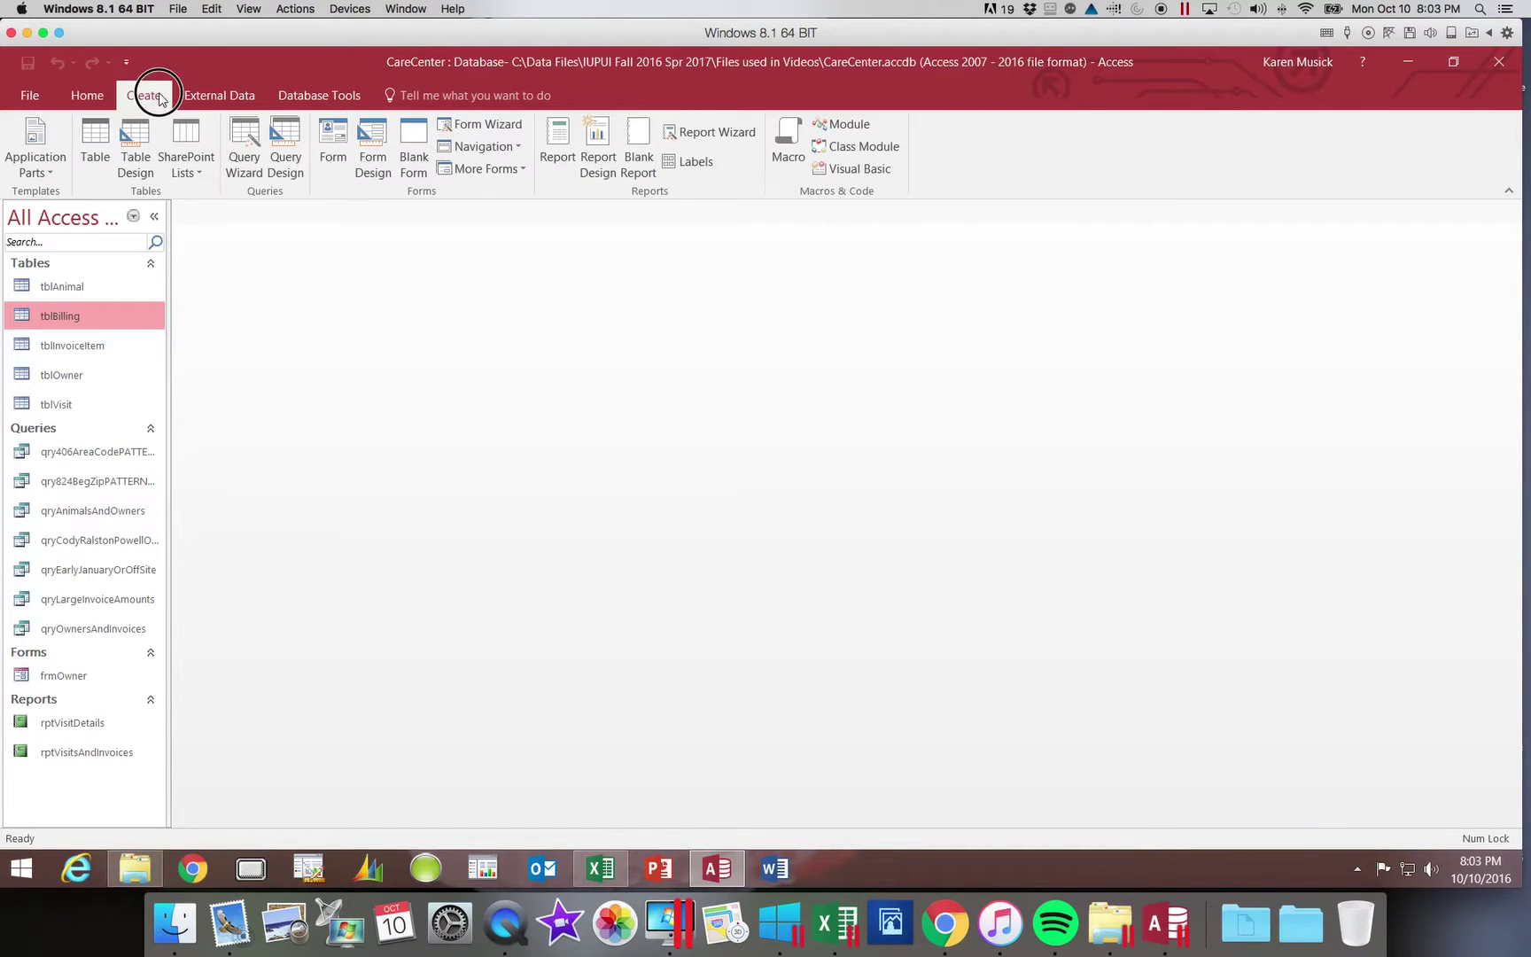
pyautogui.click(297, 153)
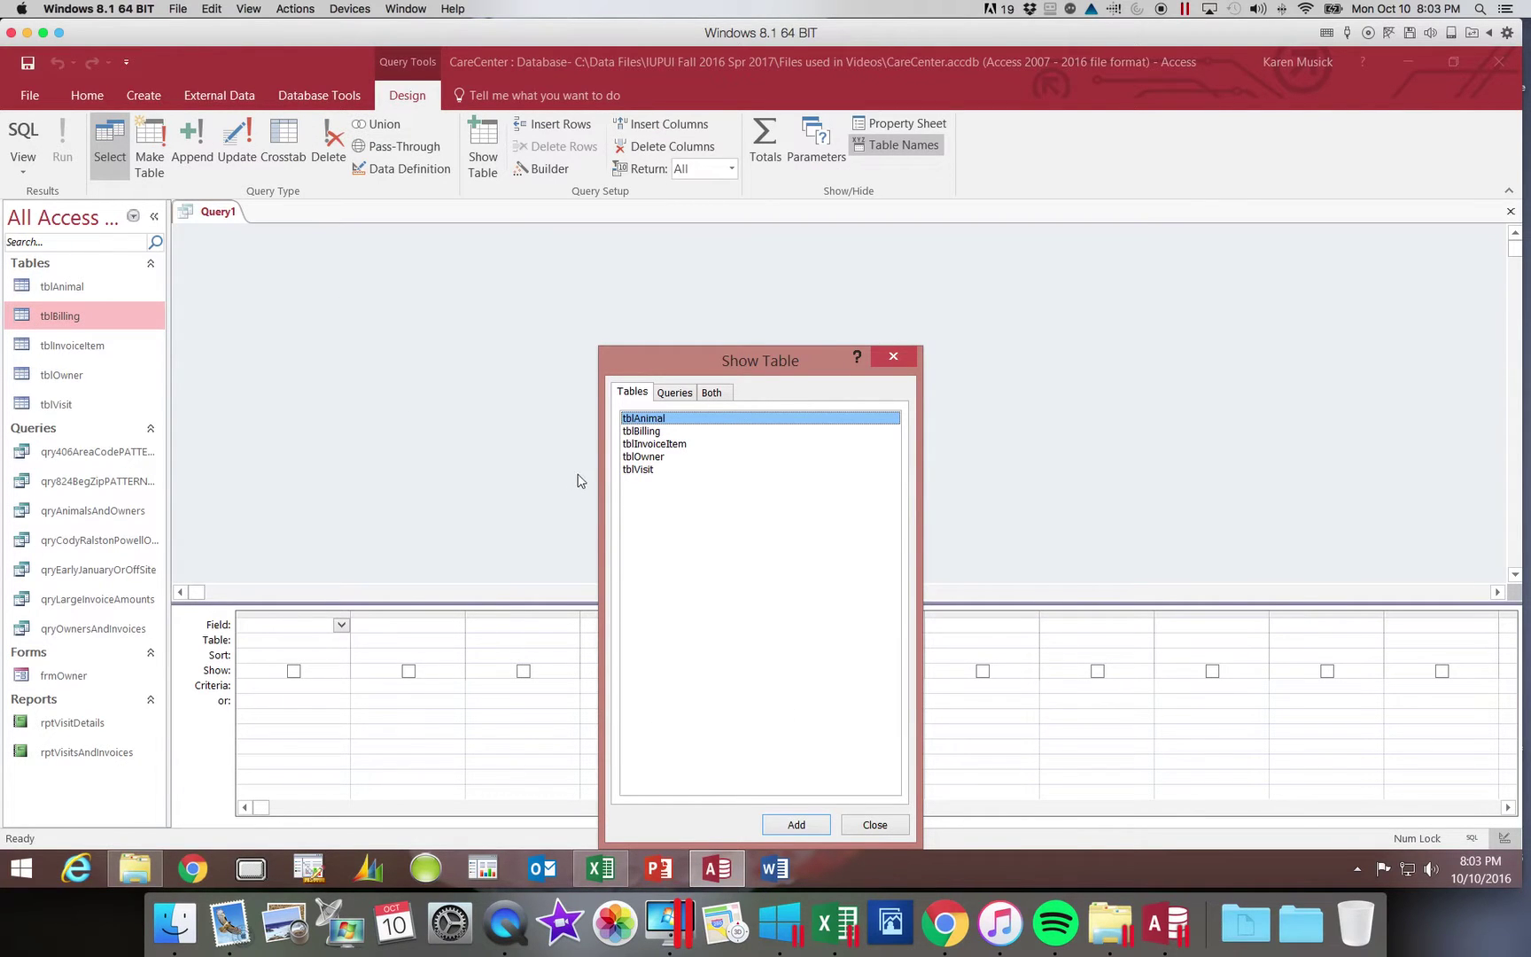
pyautogui.click(649, 432)
pyautogui.doubleClick(649, 432)
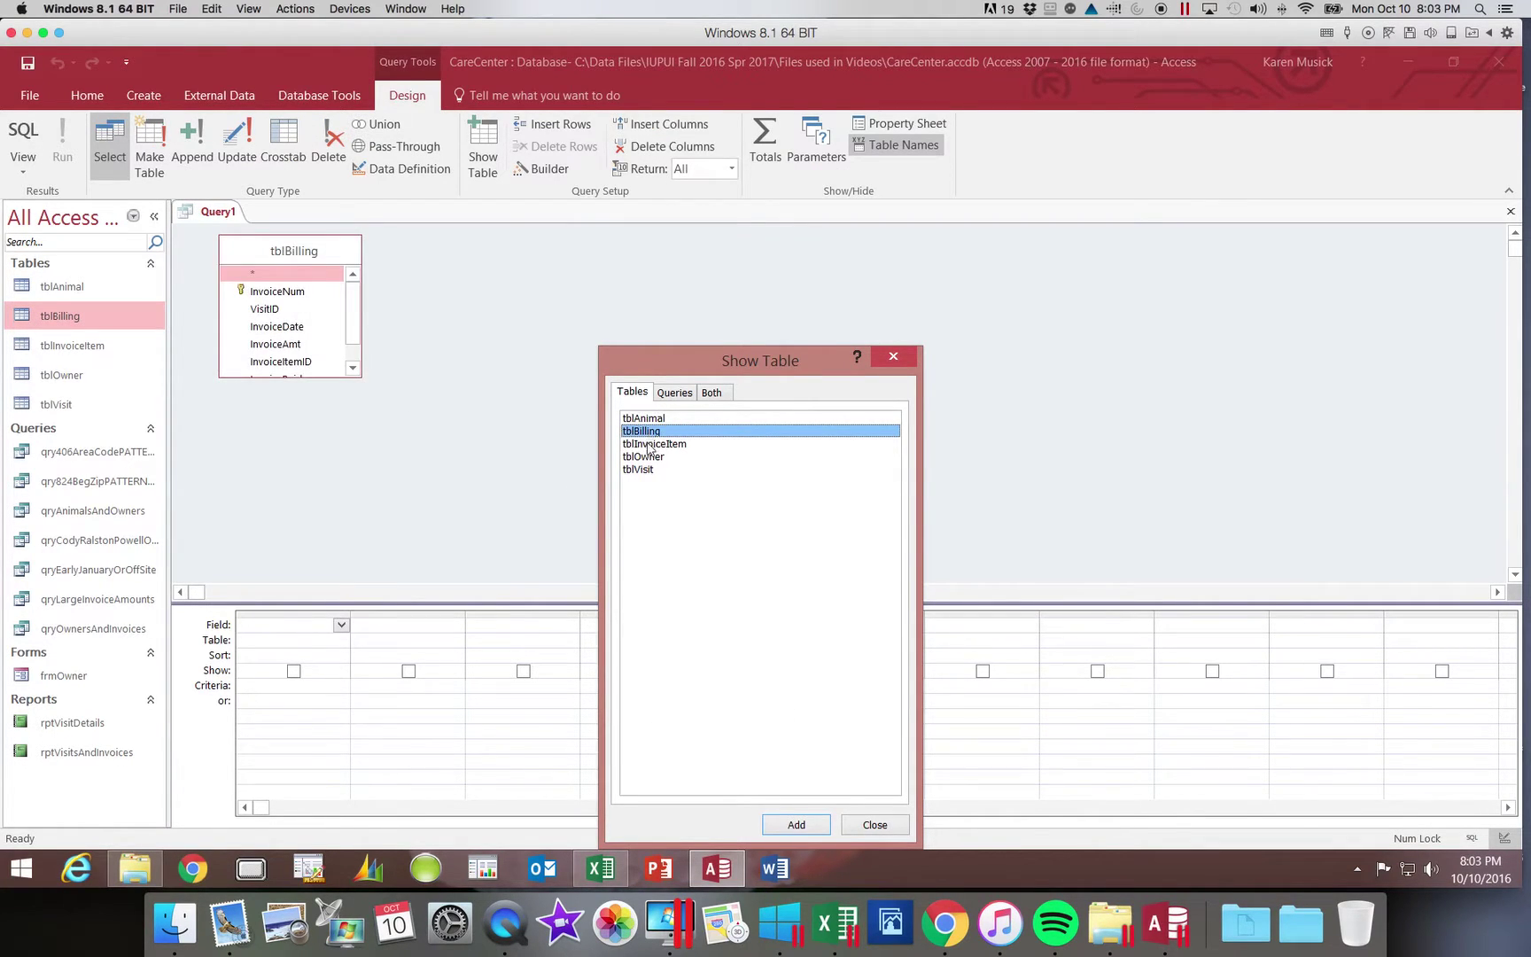
pyautogui.click(874, 824)
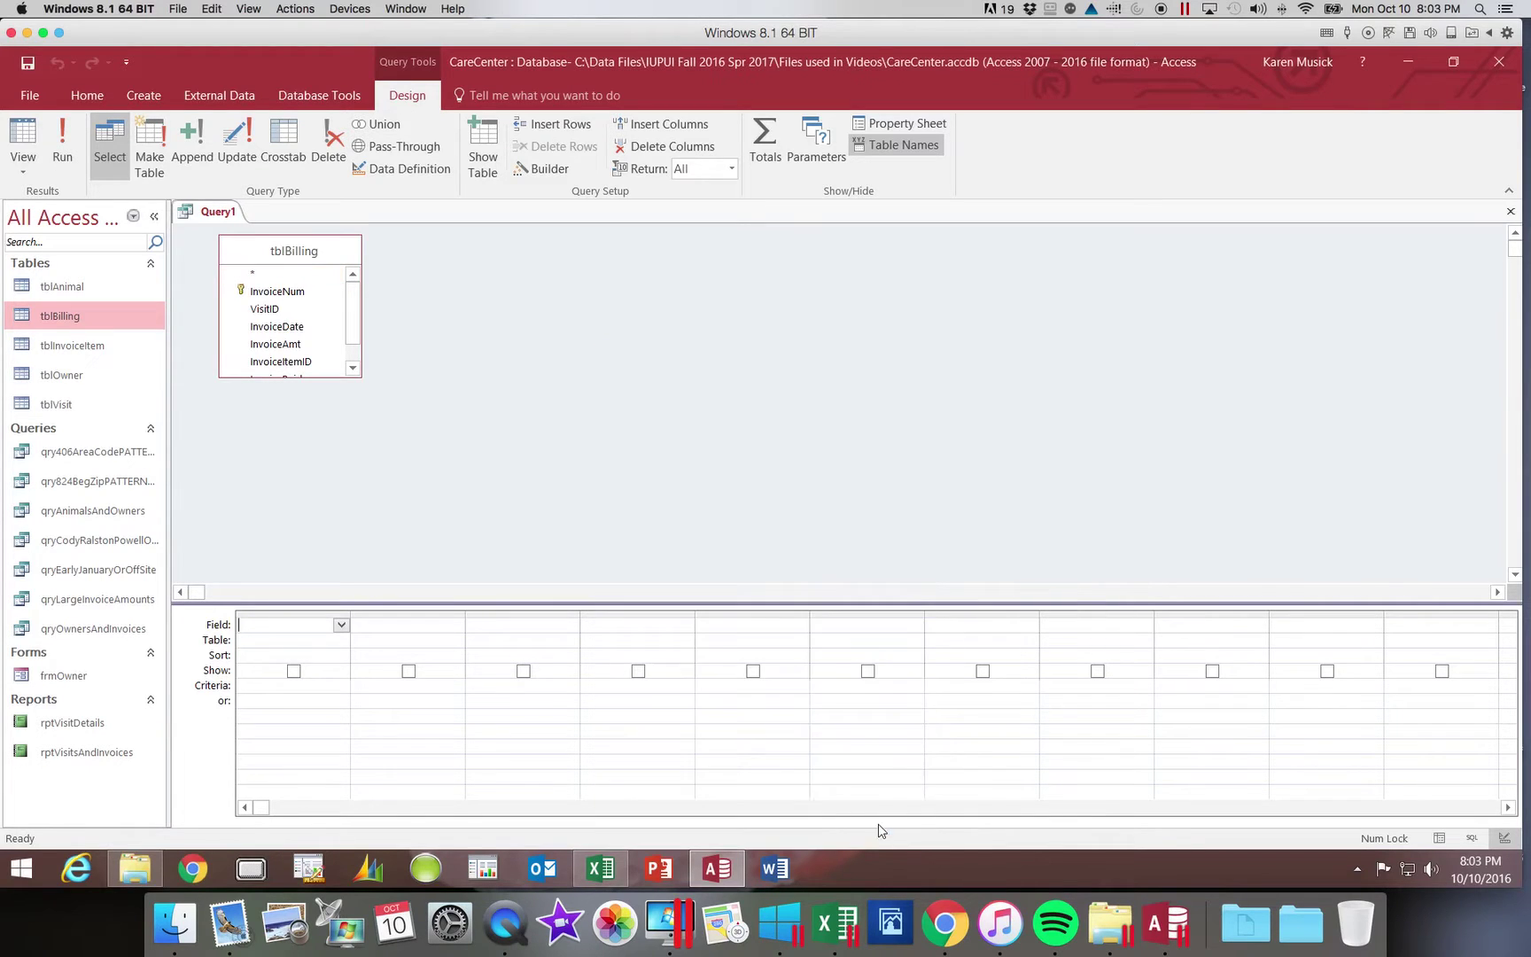
# Place all seven tblBilling fields, InvoiceNum through Insurance, in the design grid.
pyautogui.click(330, 373)
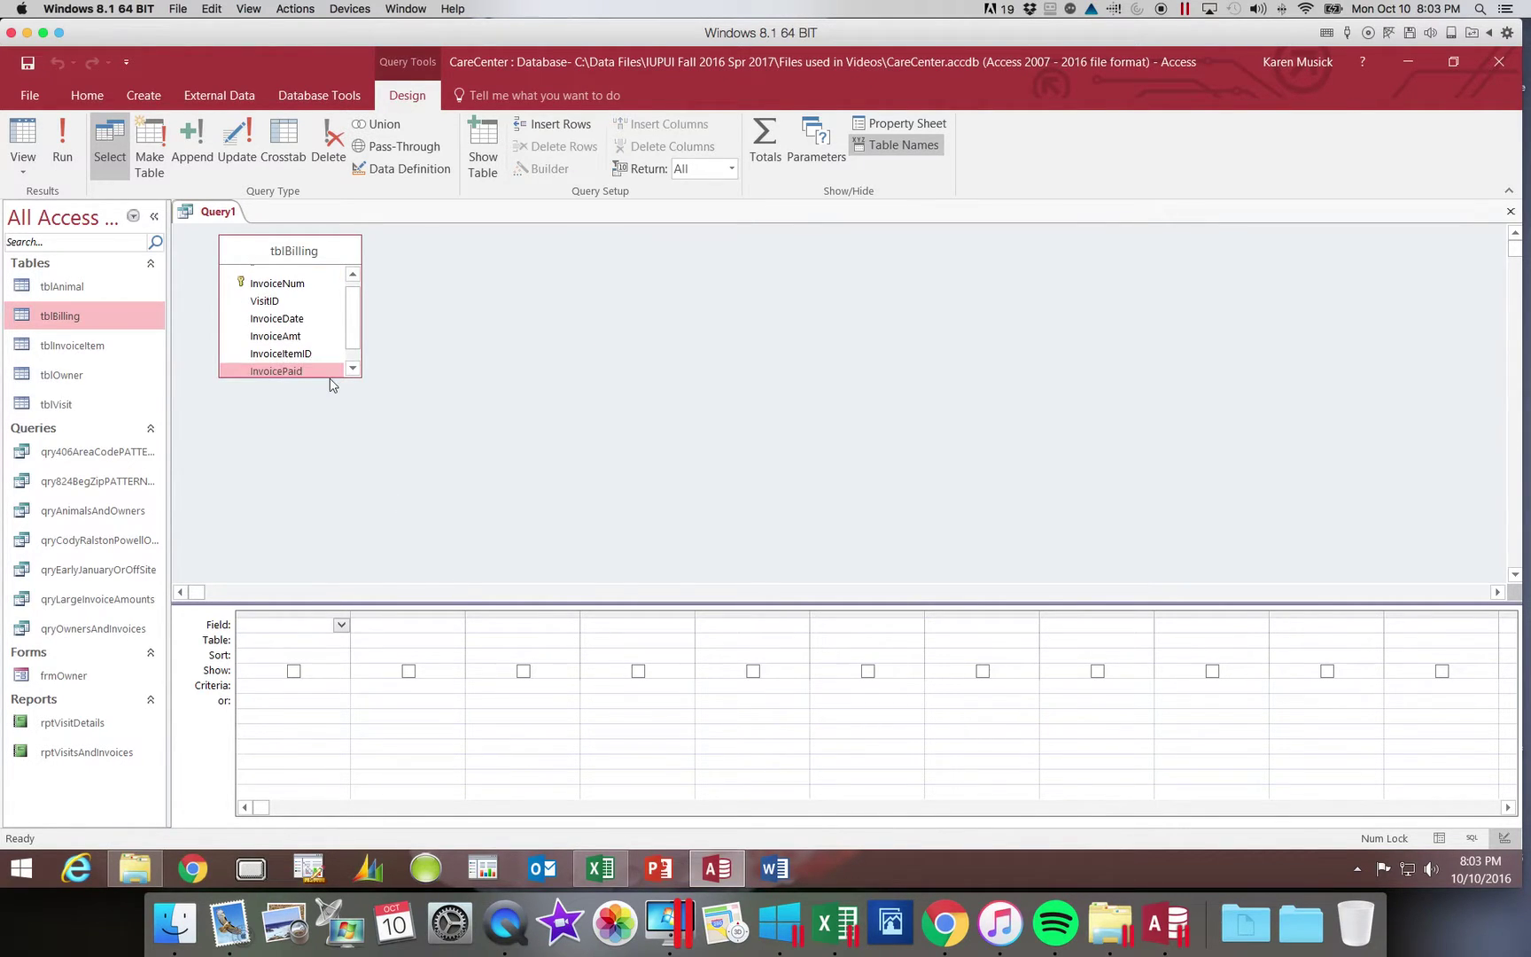
pyautogui.click(280, 384)
pyautogui.moveTo(280, 387); pyautogui.dragTo(280, 420)
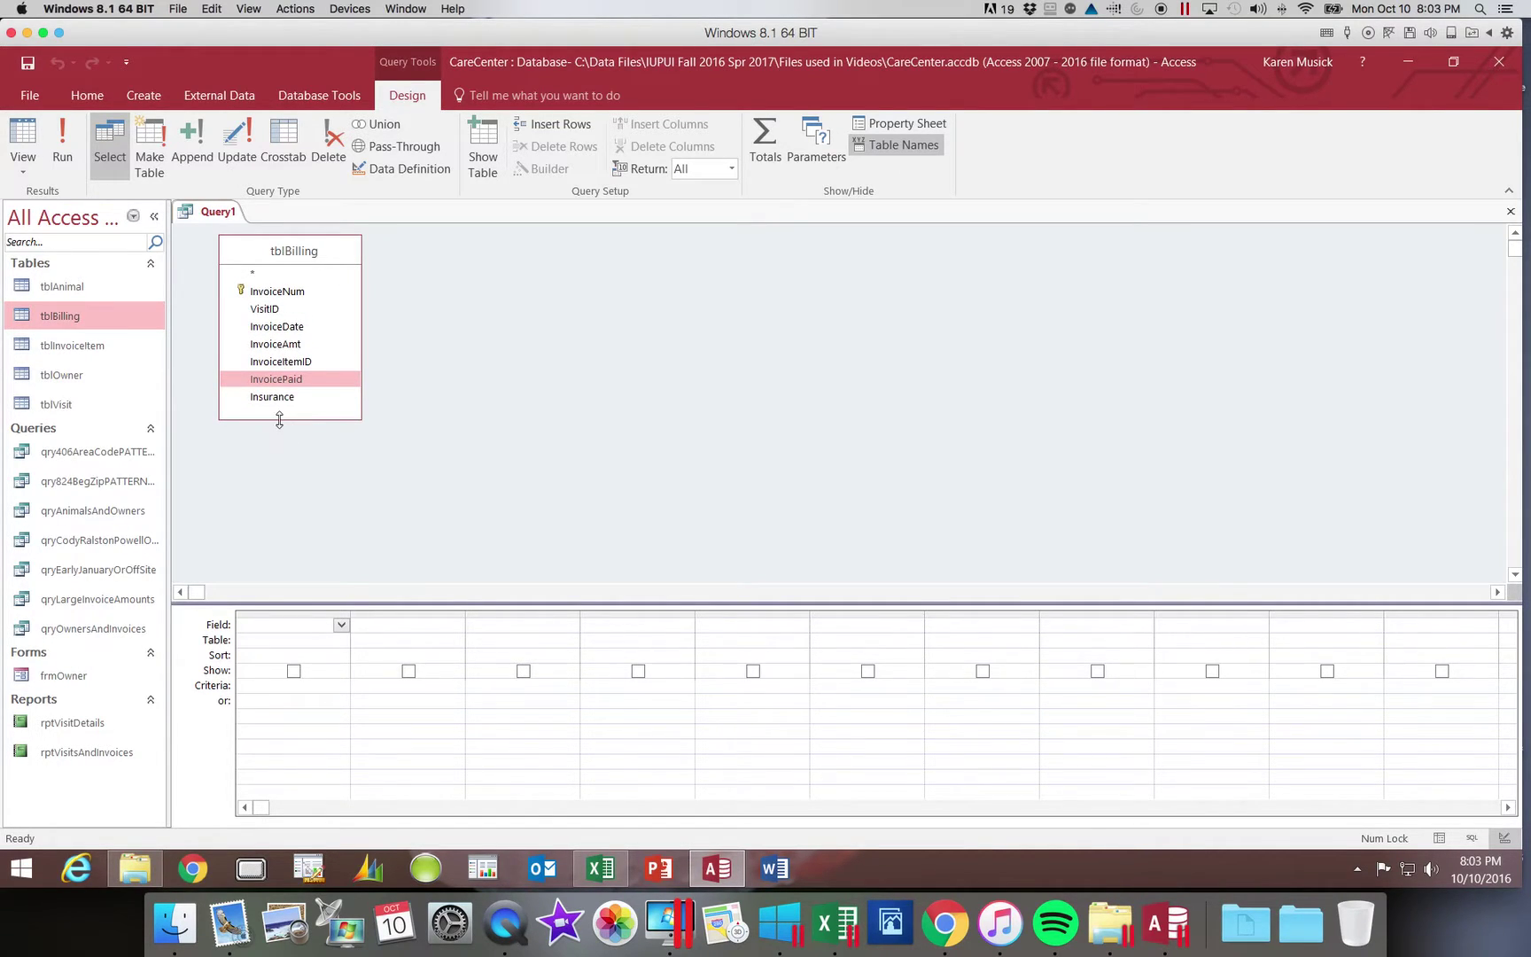
pyautogui.doubleClick(299, 252)
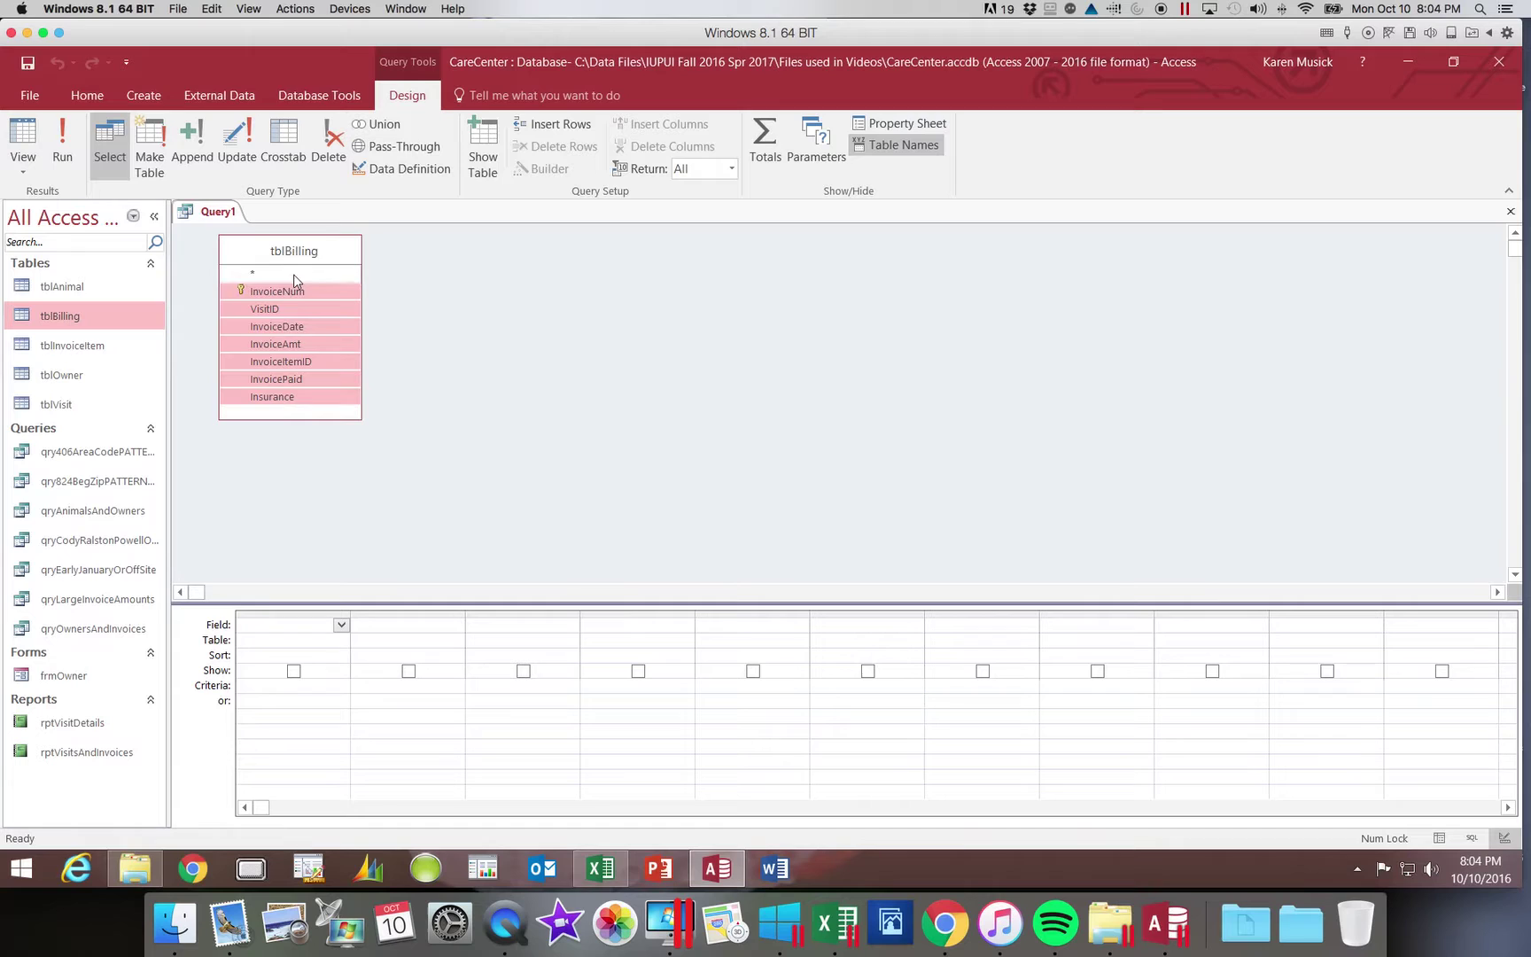
pyautogui.moveTo(289, 292); pyautogui.dragTo(275, 630)
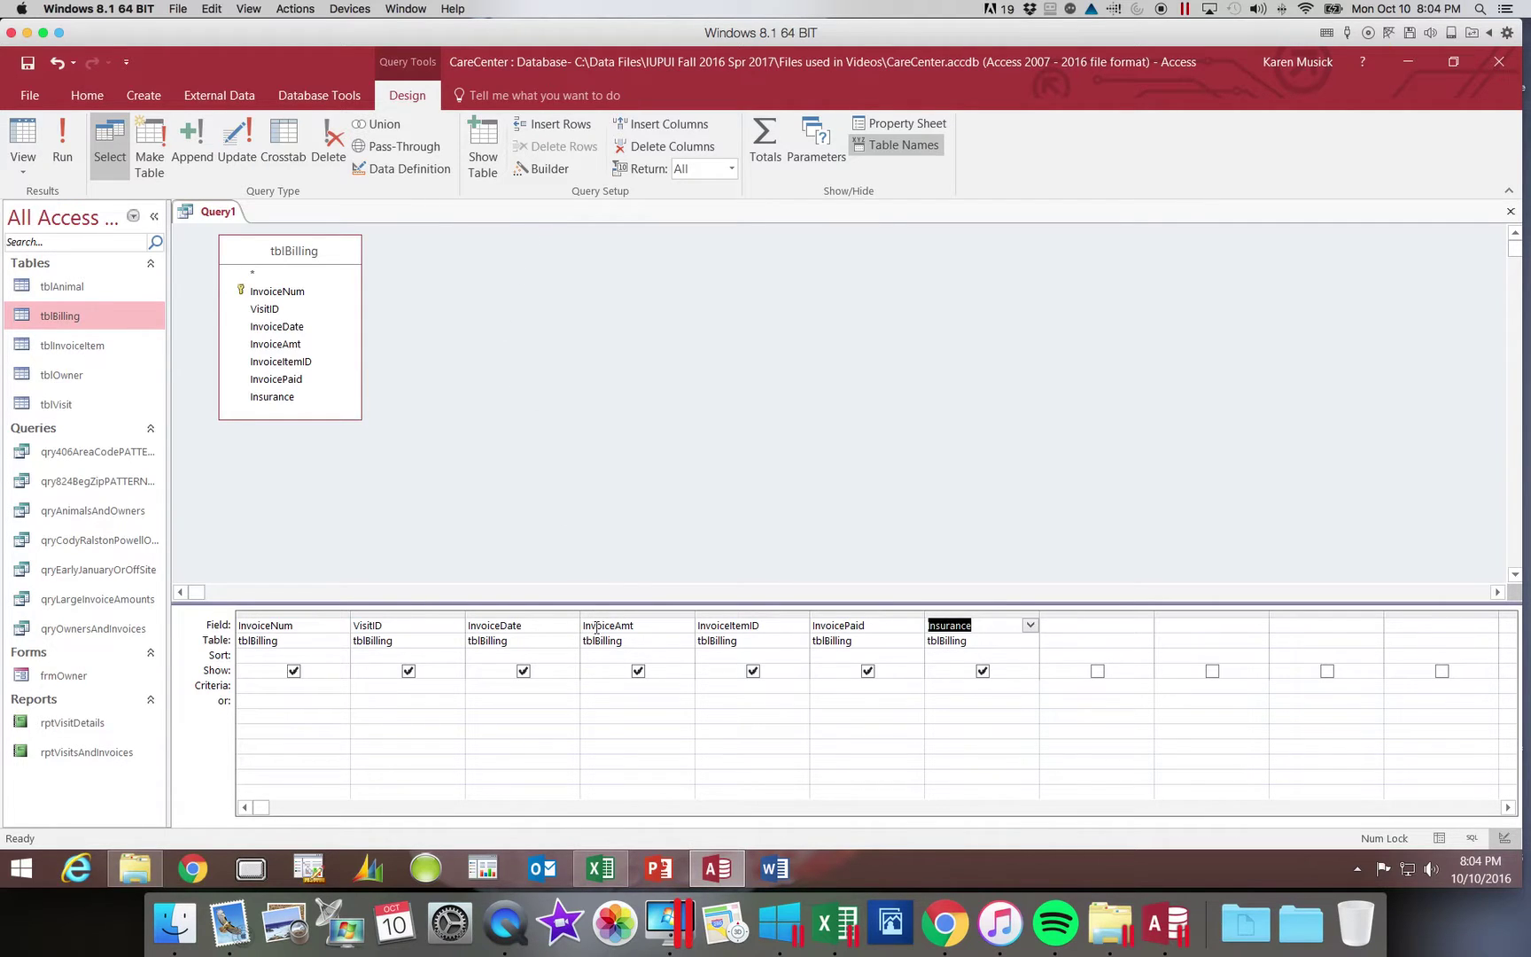
# Set the InvoiceAmt criterion to In (35,45,50).
pyautogui.click(594, 685)
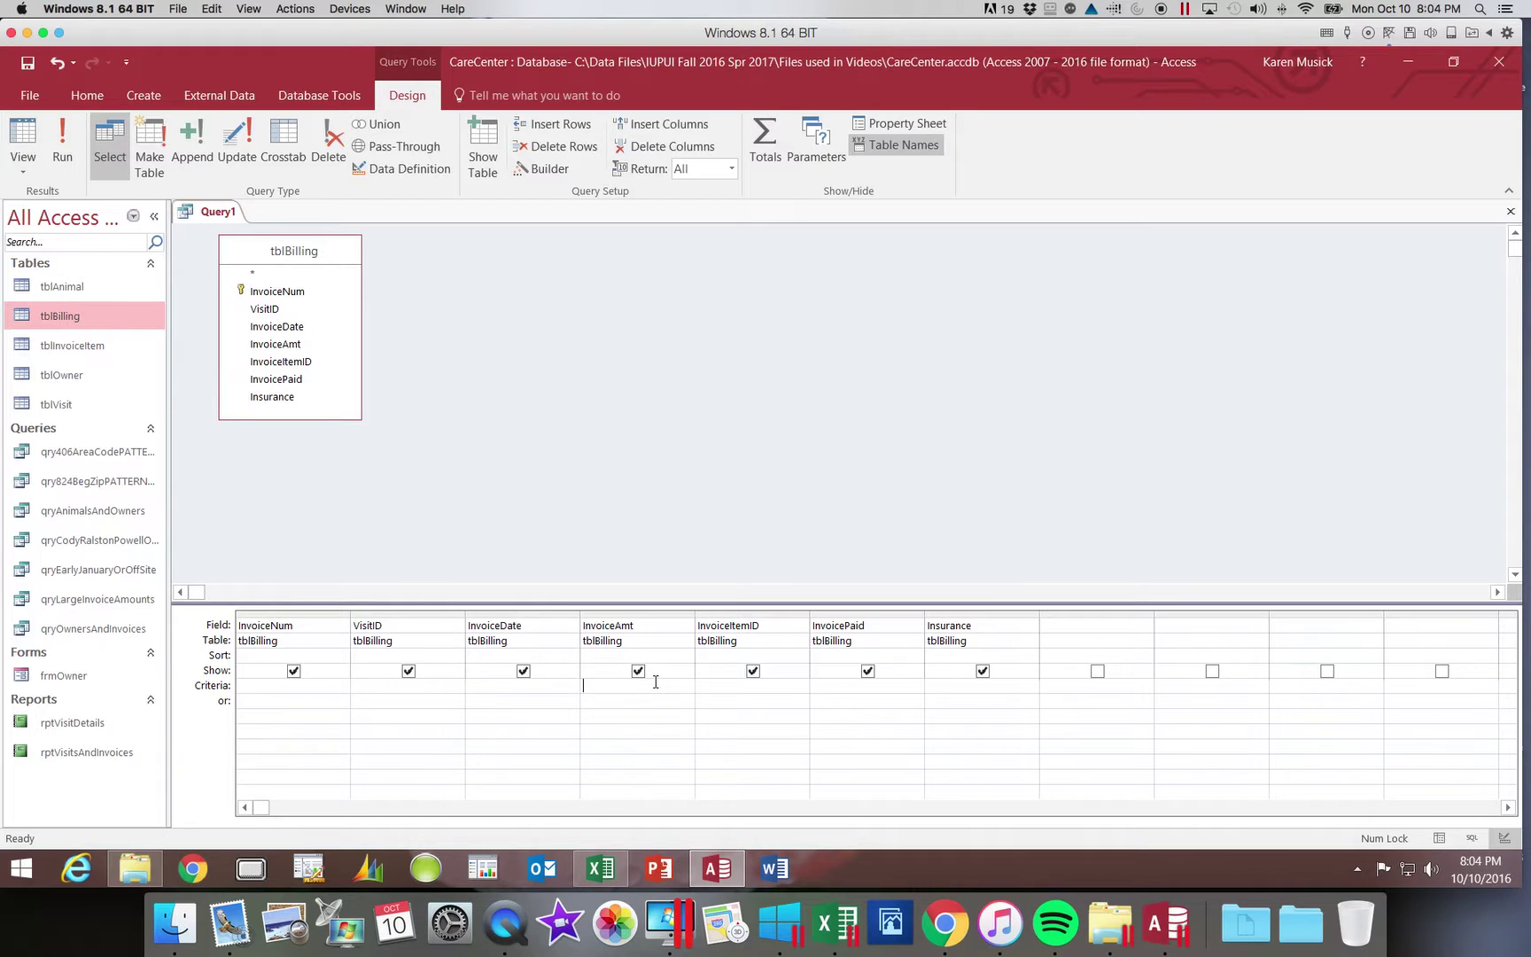
pyautogui.write('In (')
pyautogui.write('35,45,50)')
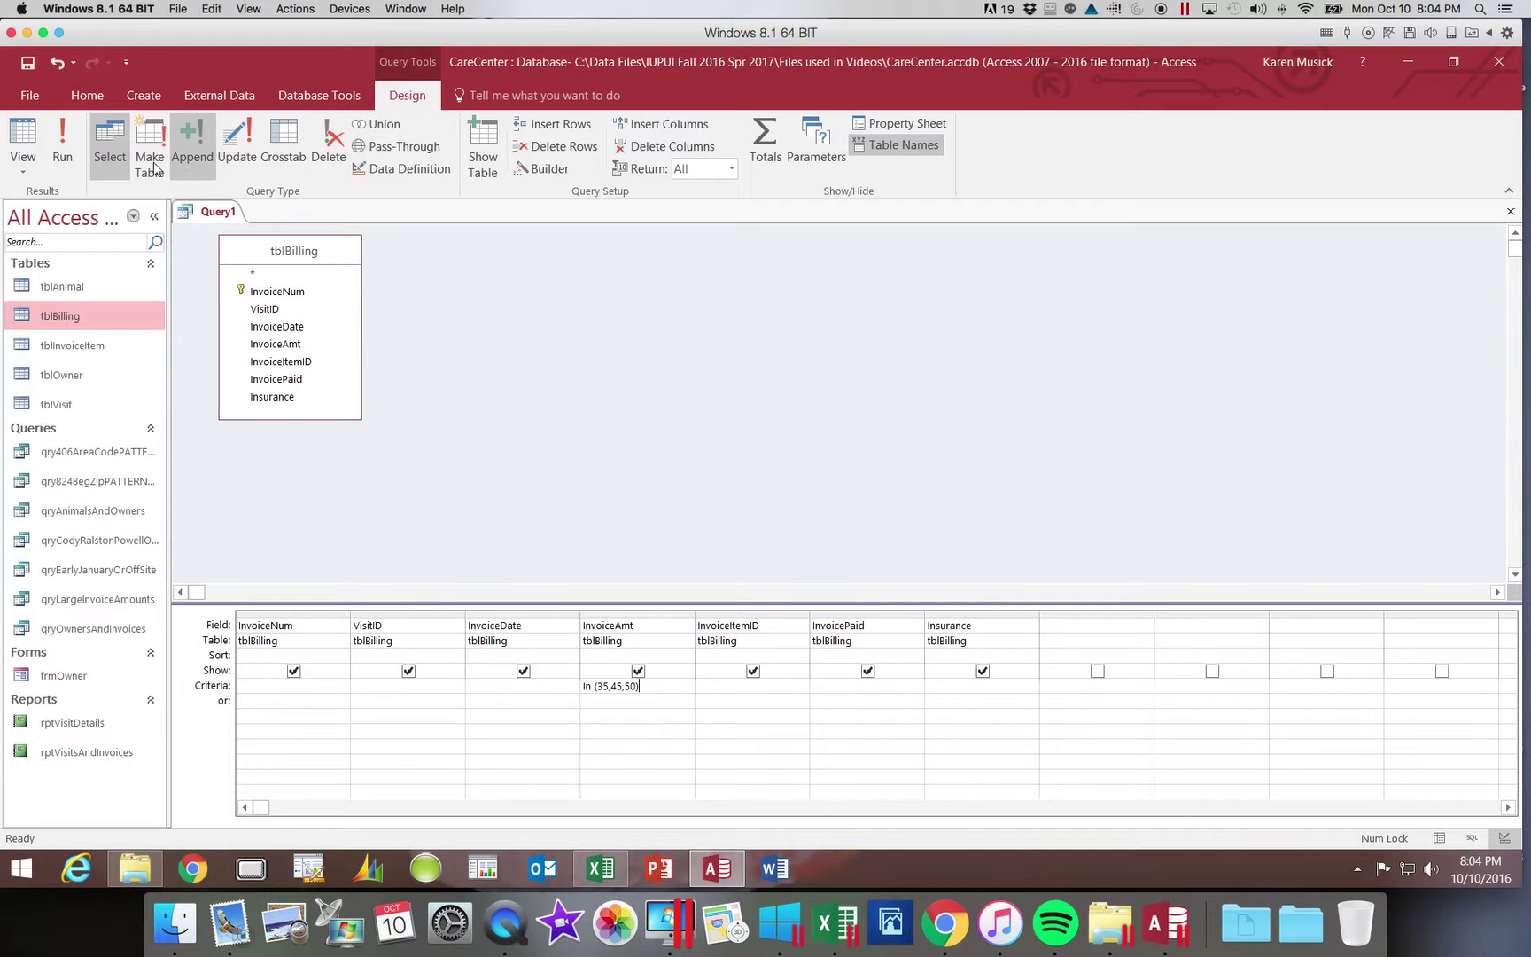
# Run the query to show 114 invoices, then save it as qryInvoiceAmtLIST.
pyautogui.click(63, 152)
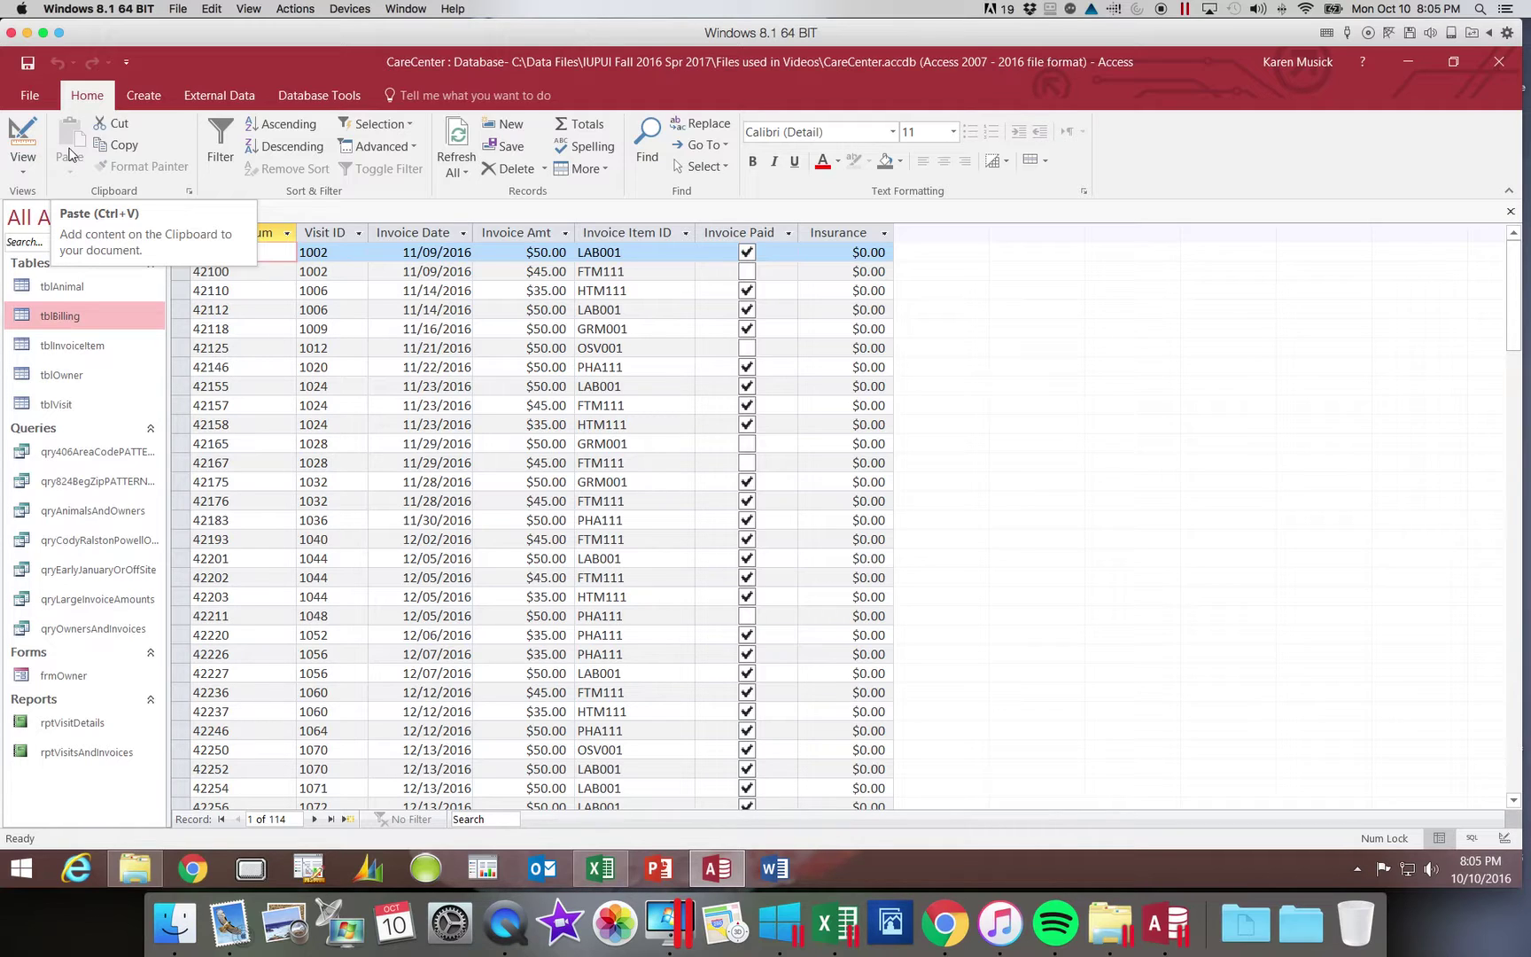
pyautogui.click(27, 67)
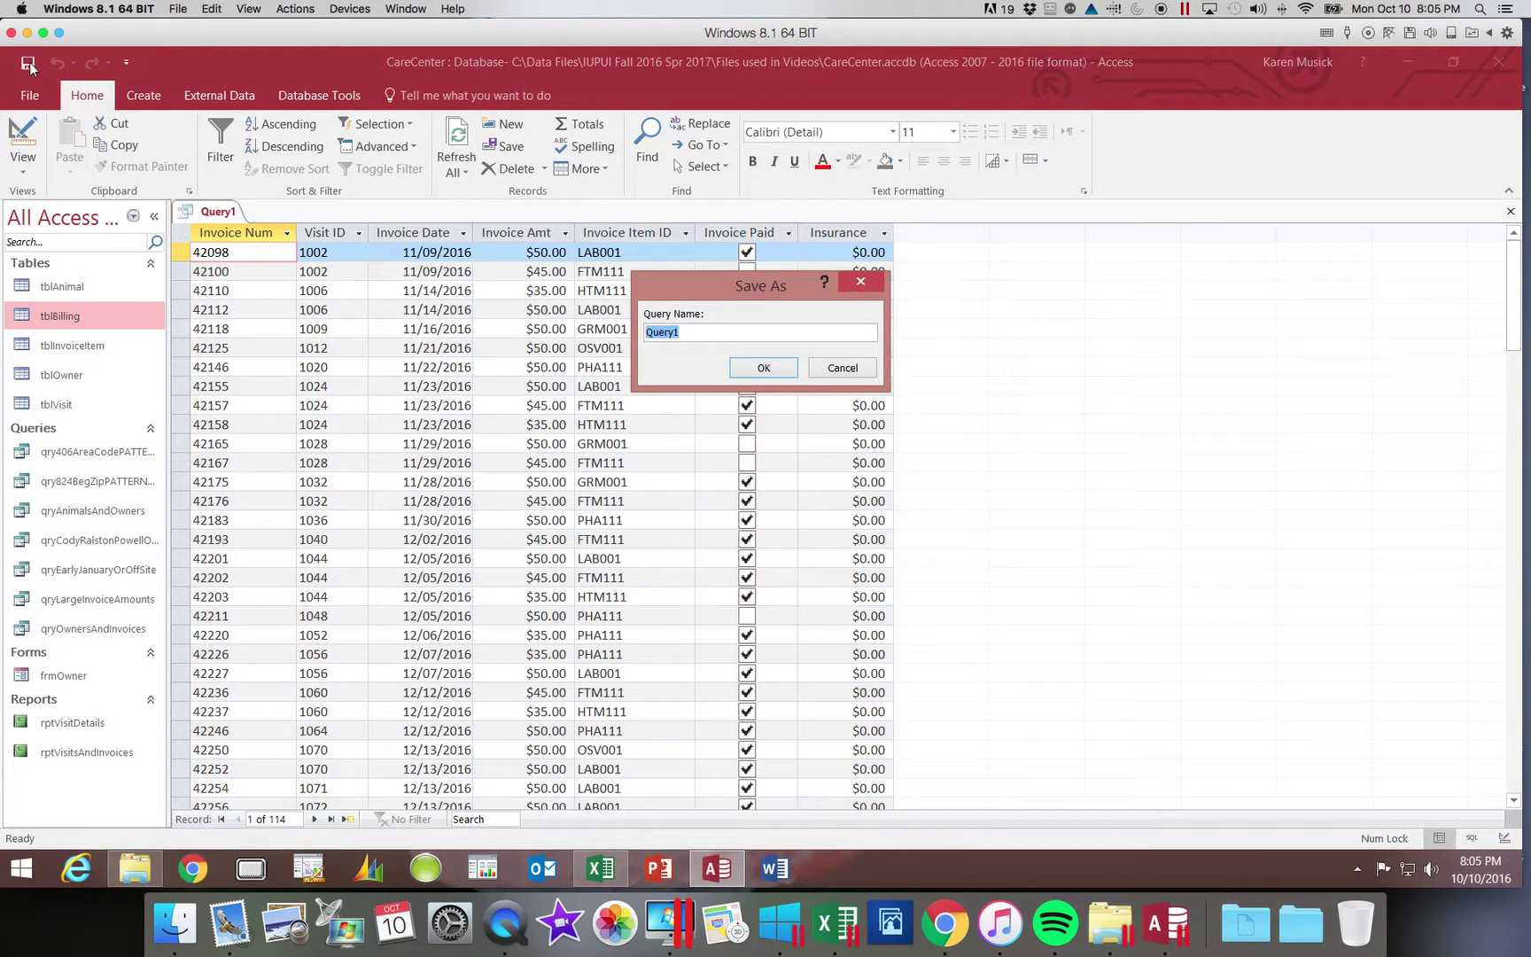
pyautogui.write('z')
pyautogui.write('qry')
pyautogui.write('Inv')
pyautogui.write('oiceAmt')
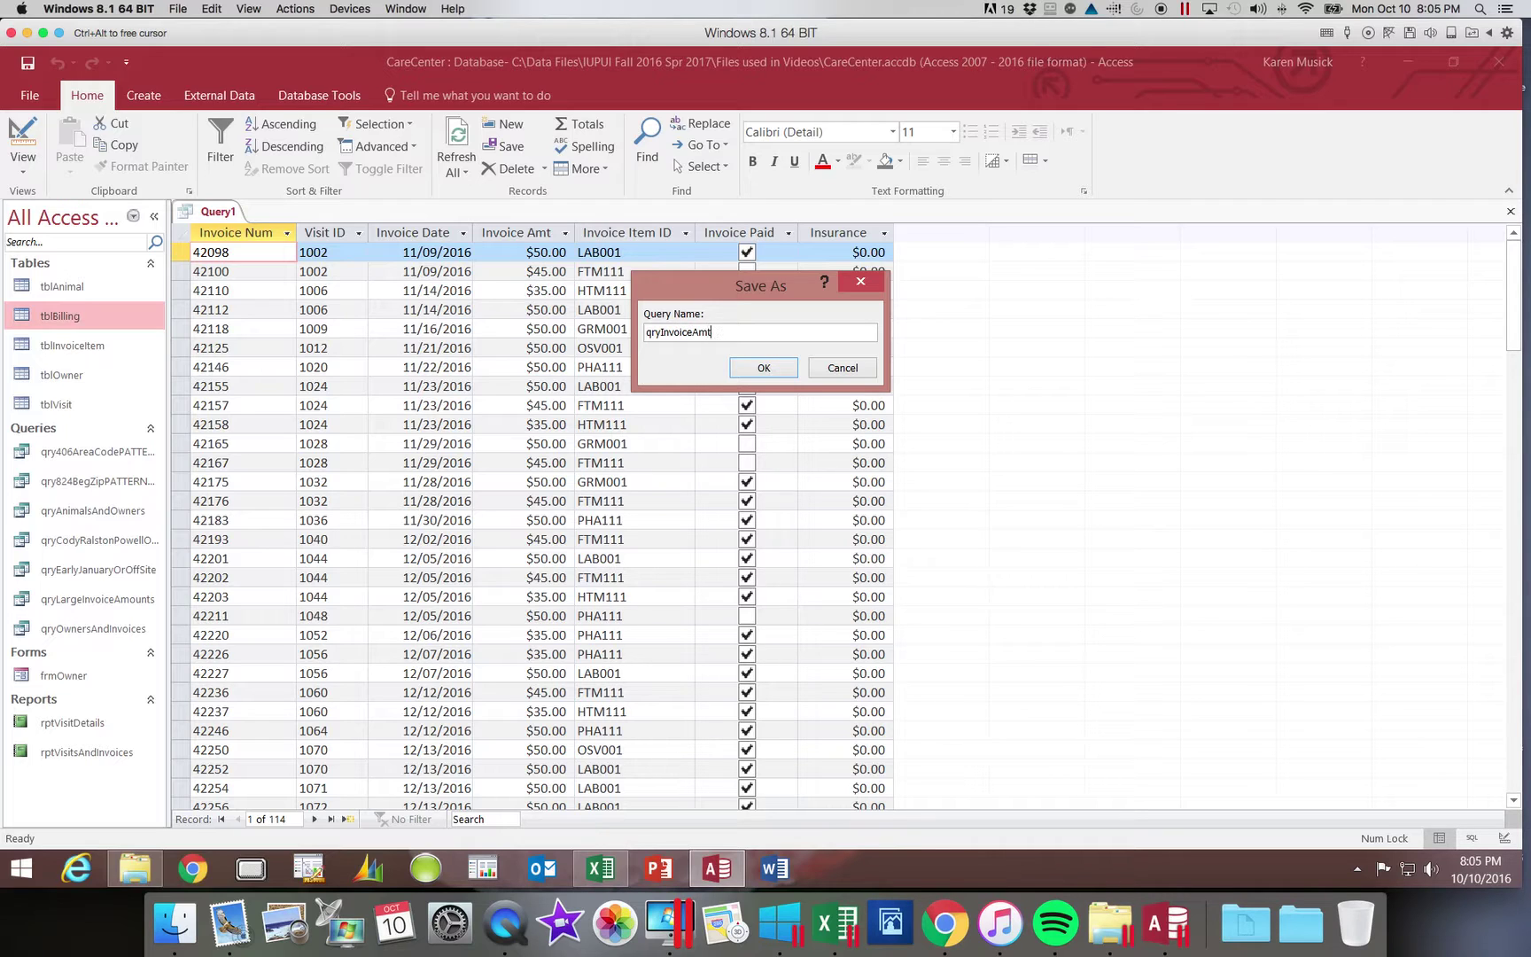
pyautogui.write('LIST')
pyautogui.click(764, 368)
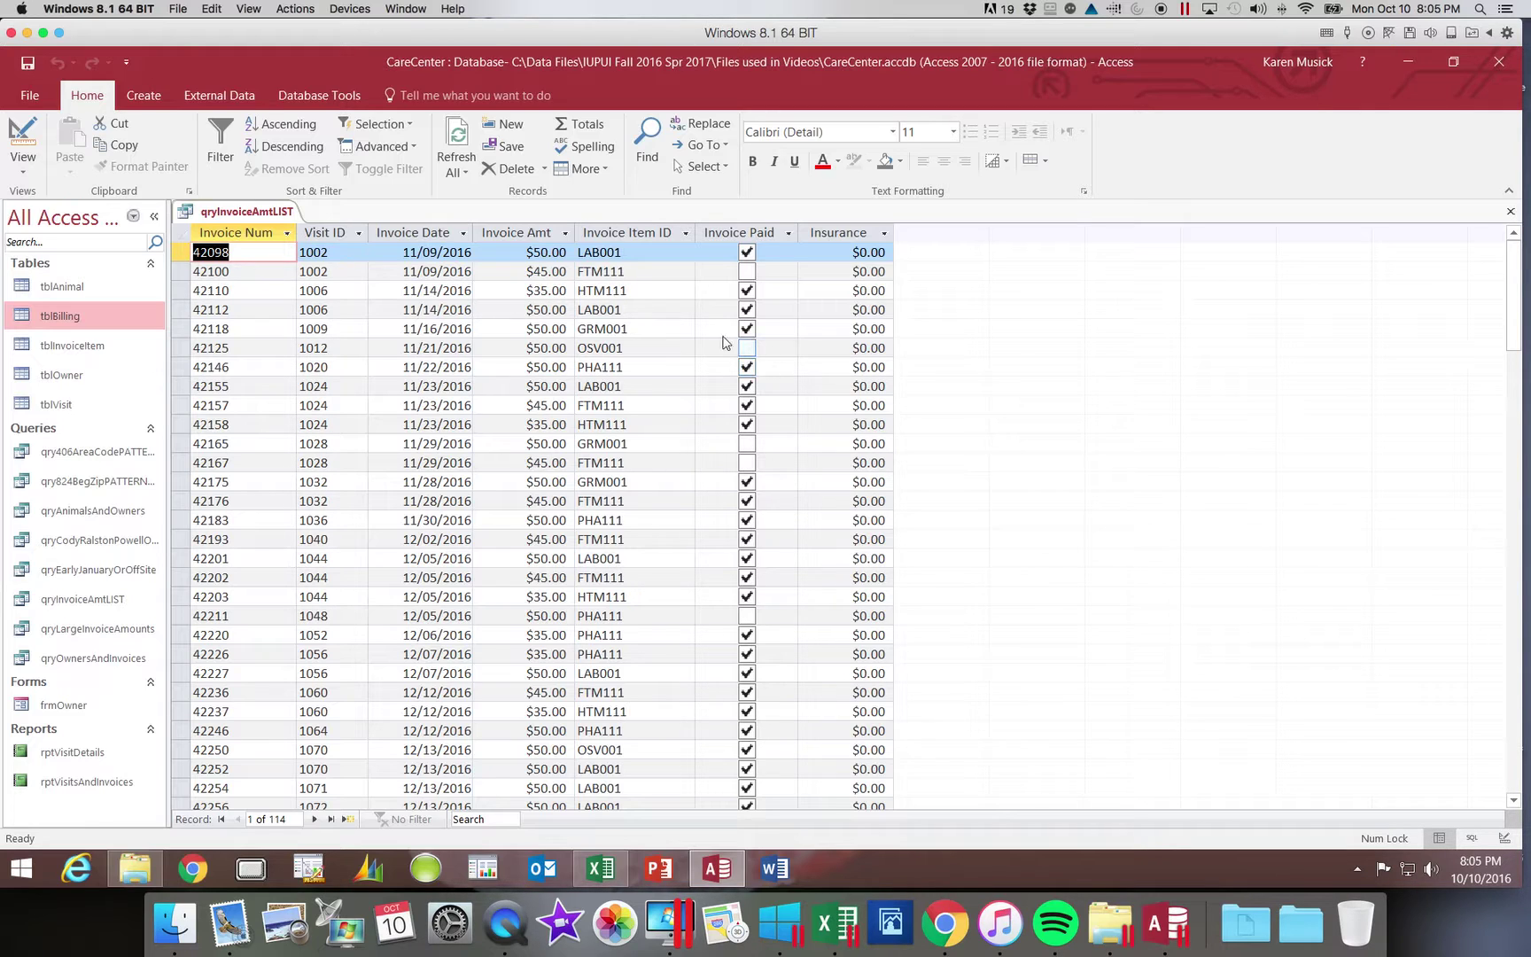
pyautogui.click(601, 875)
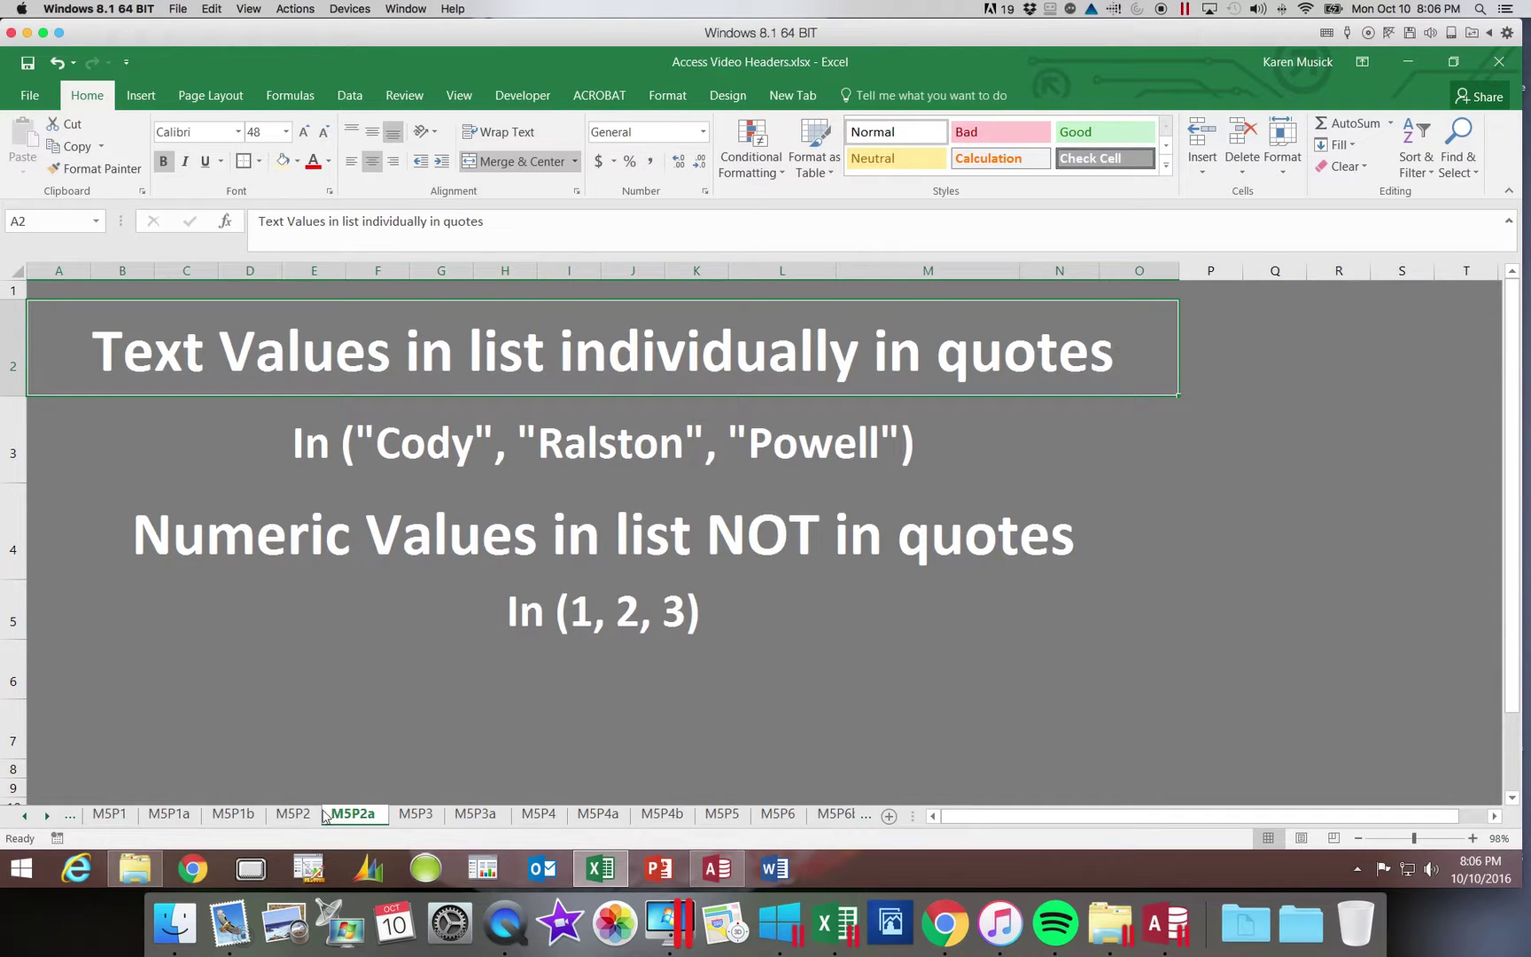
pyautogui.click(293, 813)
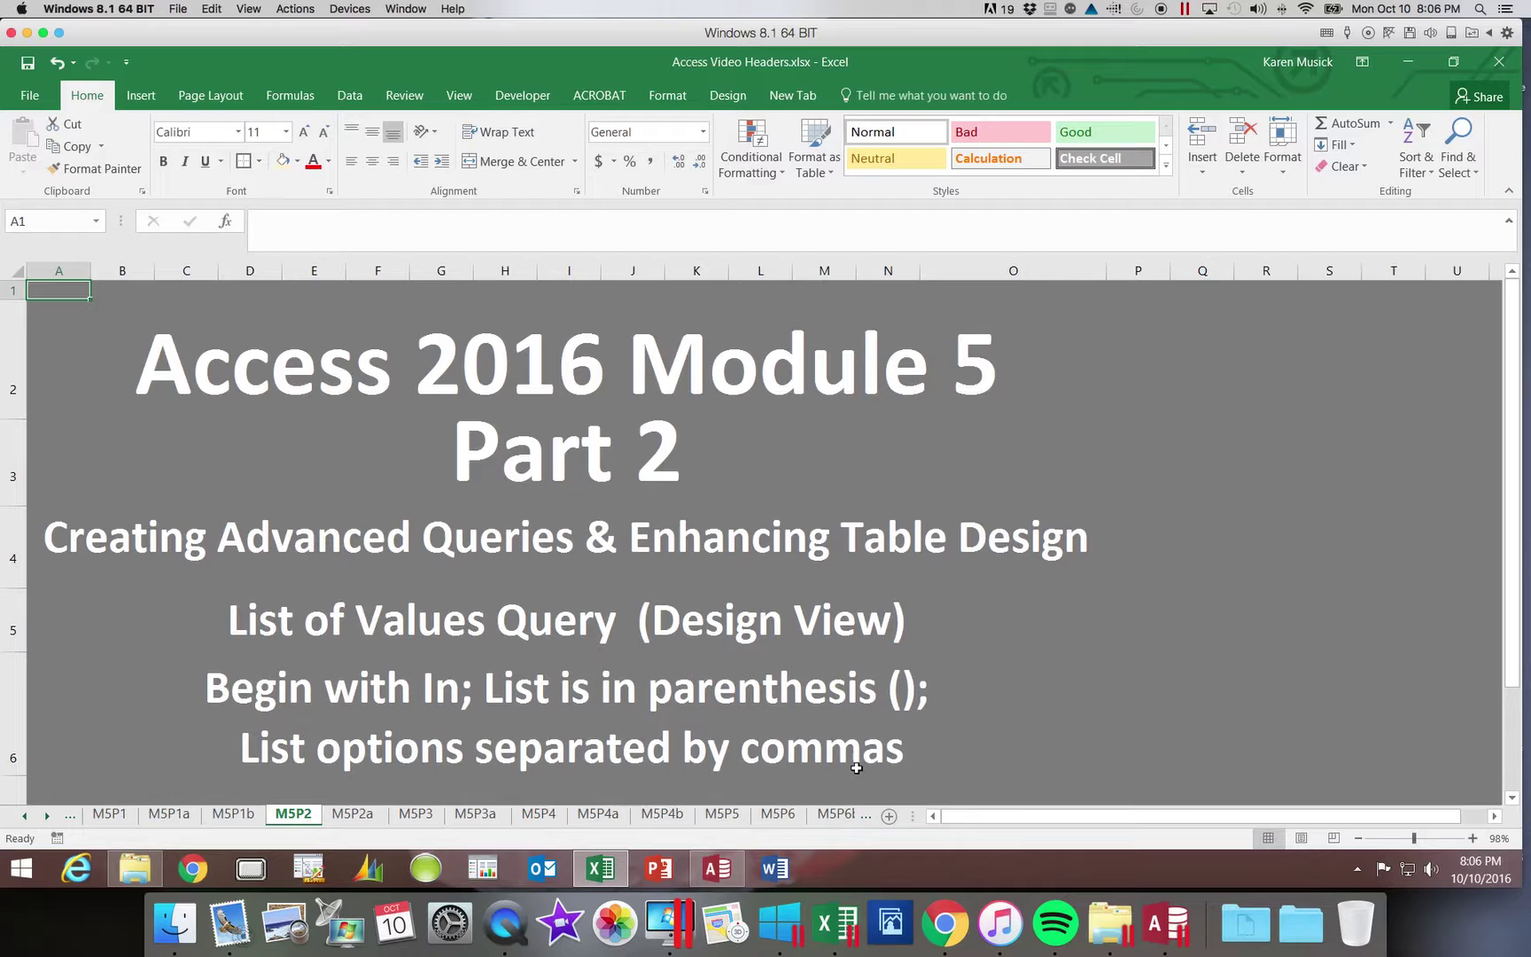
pyautogui.click(717, 869)
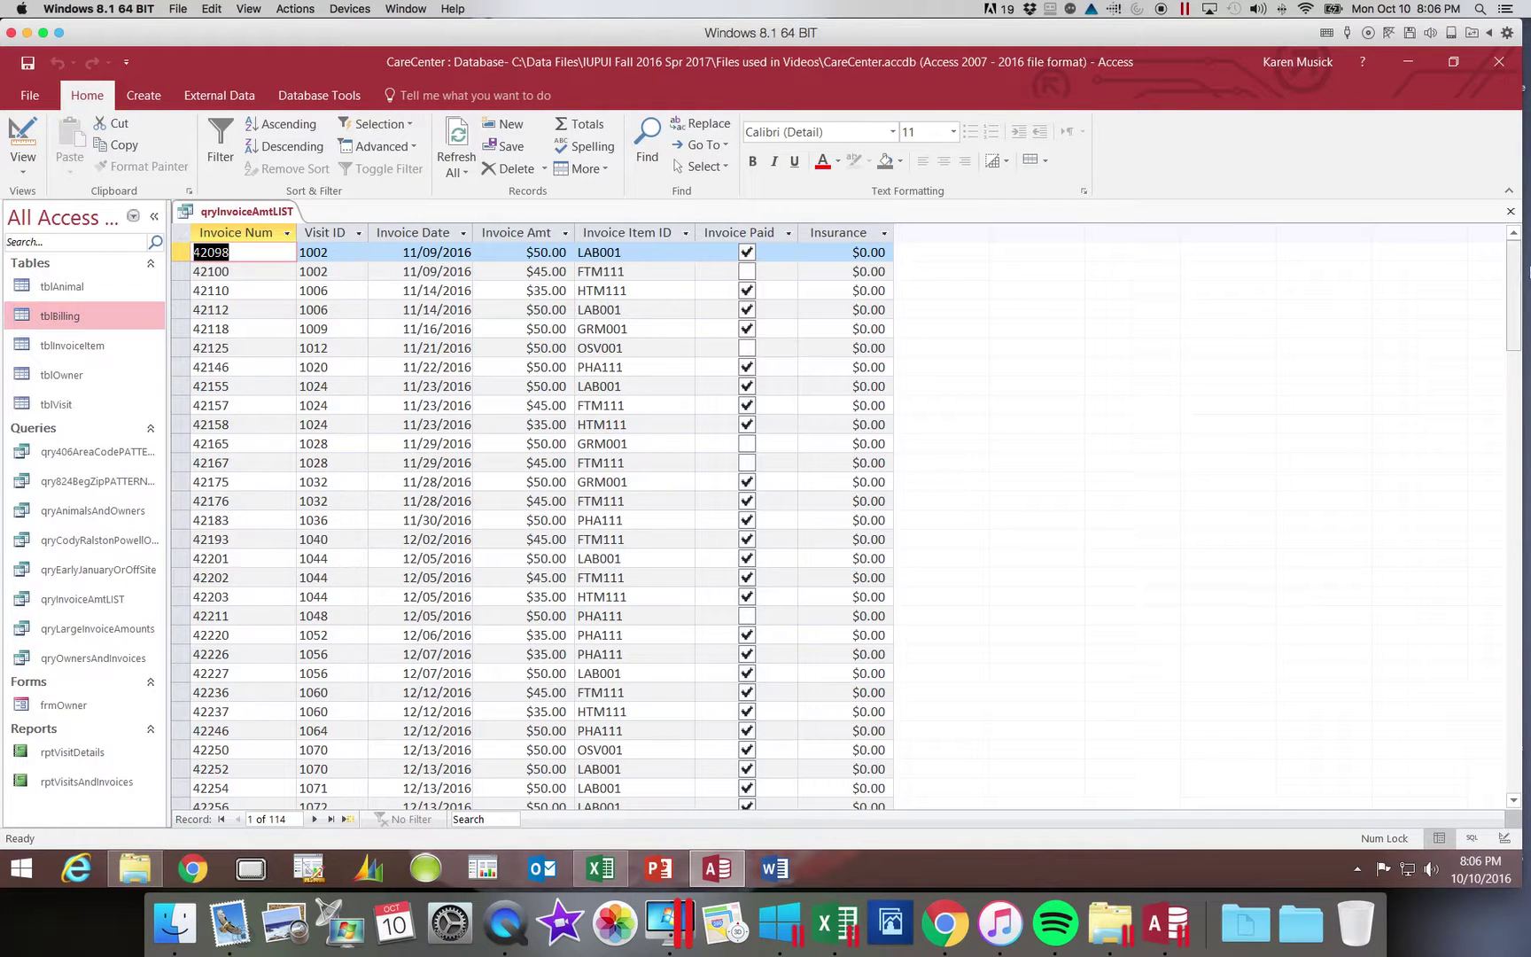
# Close the qryInvoiceAmtLIST datasheet tab.
pyautogui.click(1511, 214)
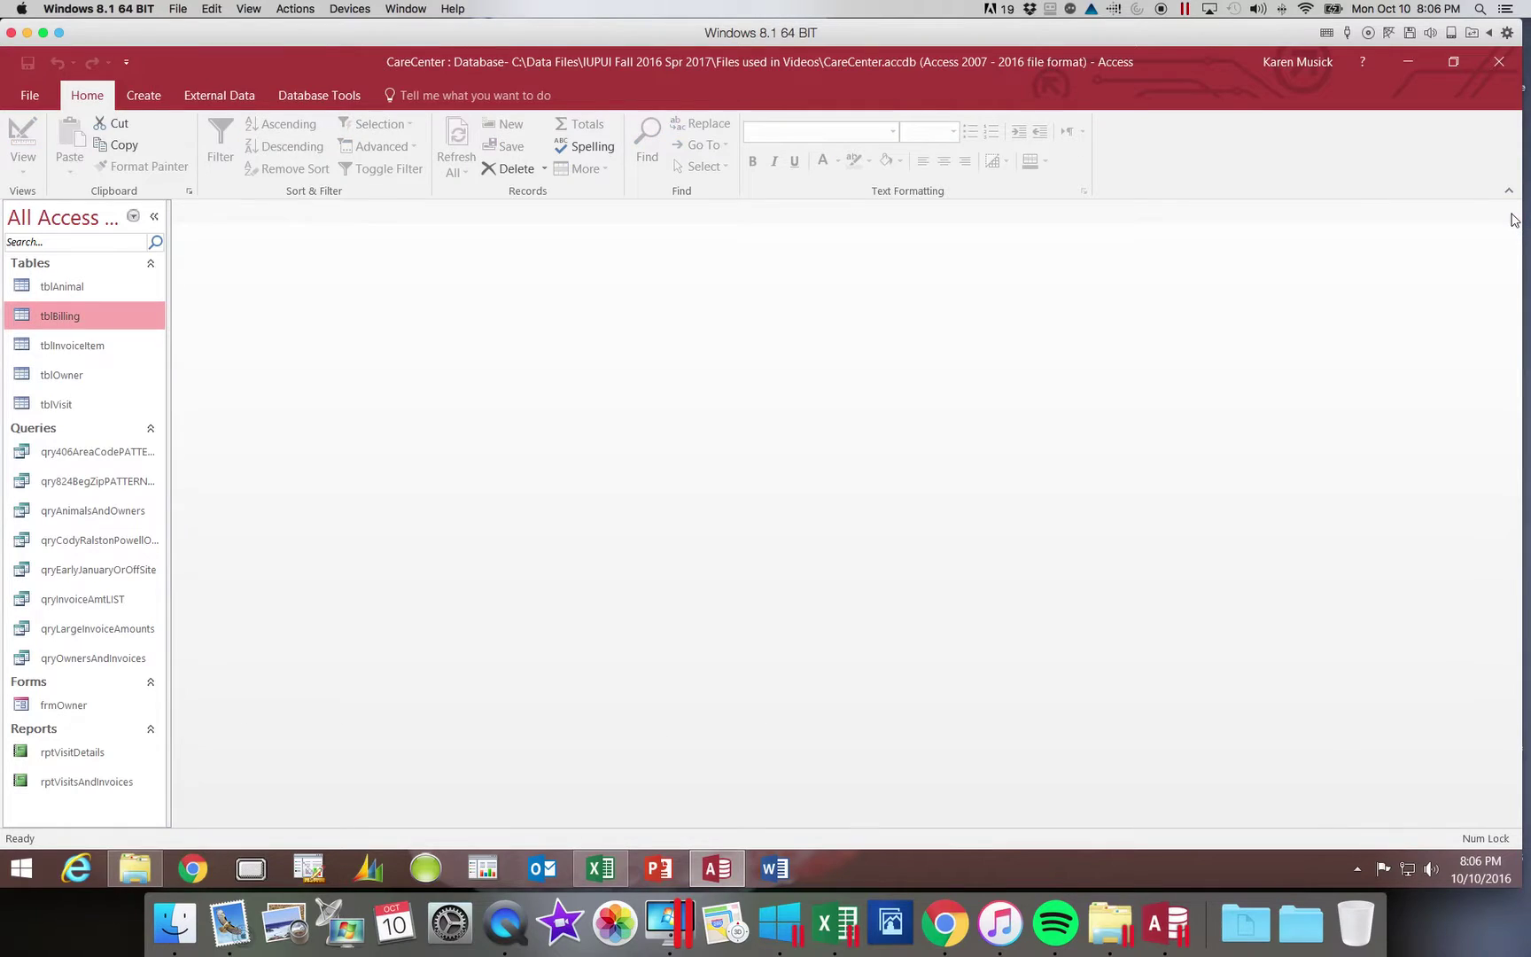